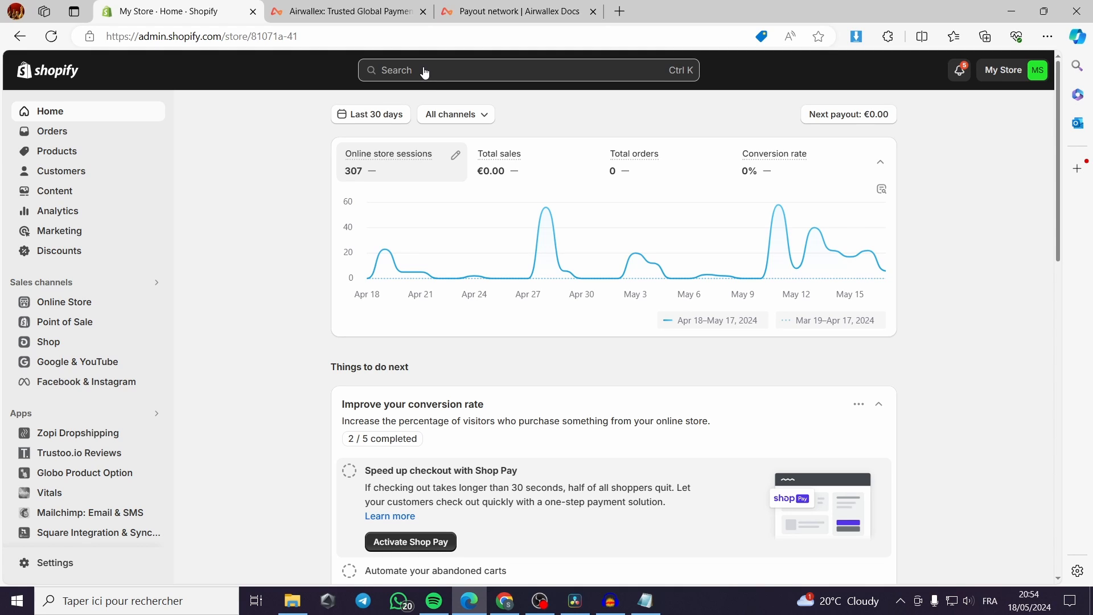
Go to Settings > Payments in Shopify admin, then switch to the Airwallex homepage tab.
scroll(163, 504, down, 1)
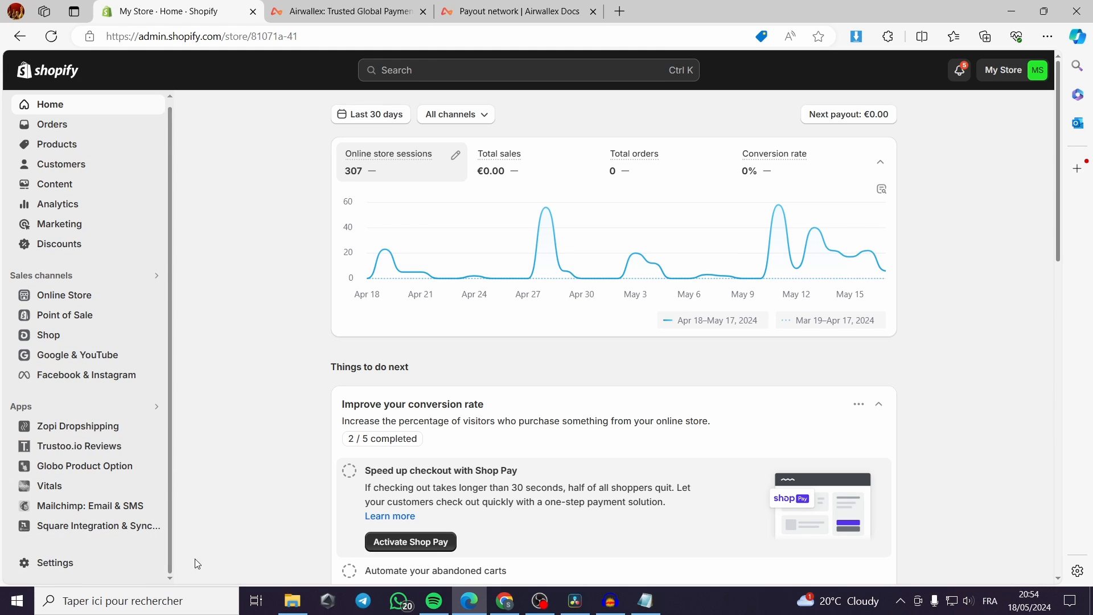
click(55, 569)
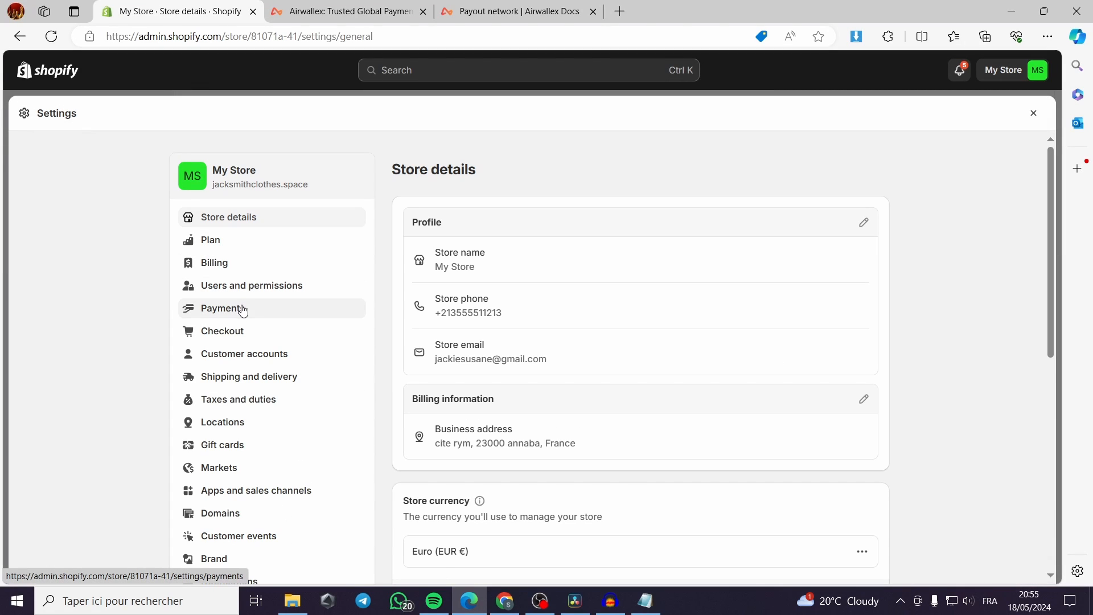
click(234, 312)
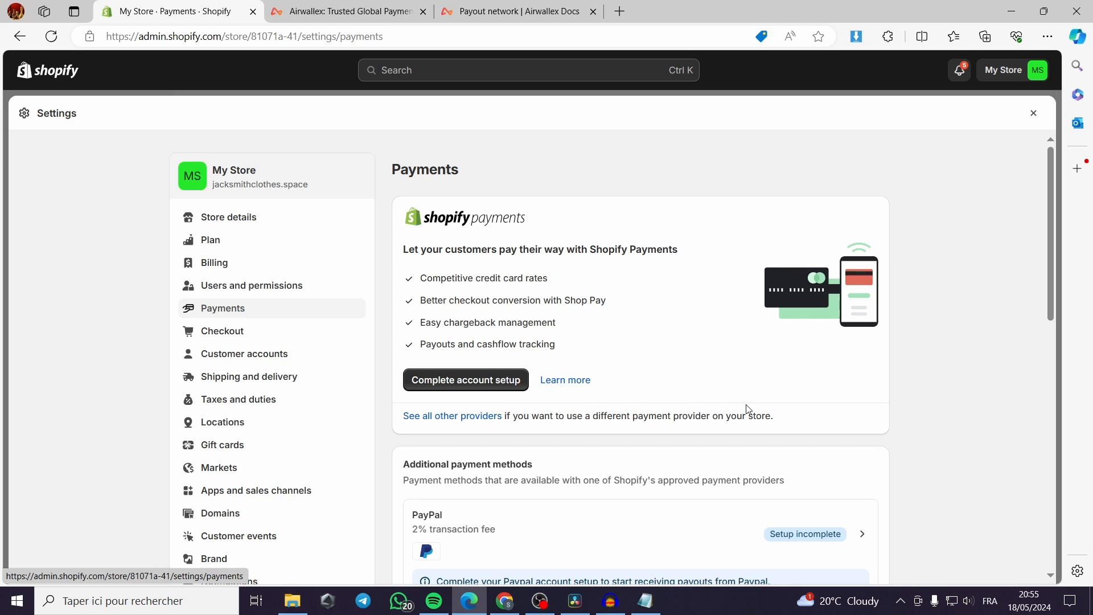
click(344, 6)
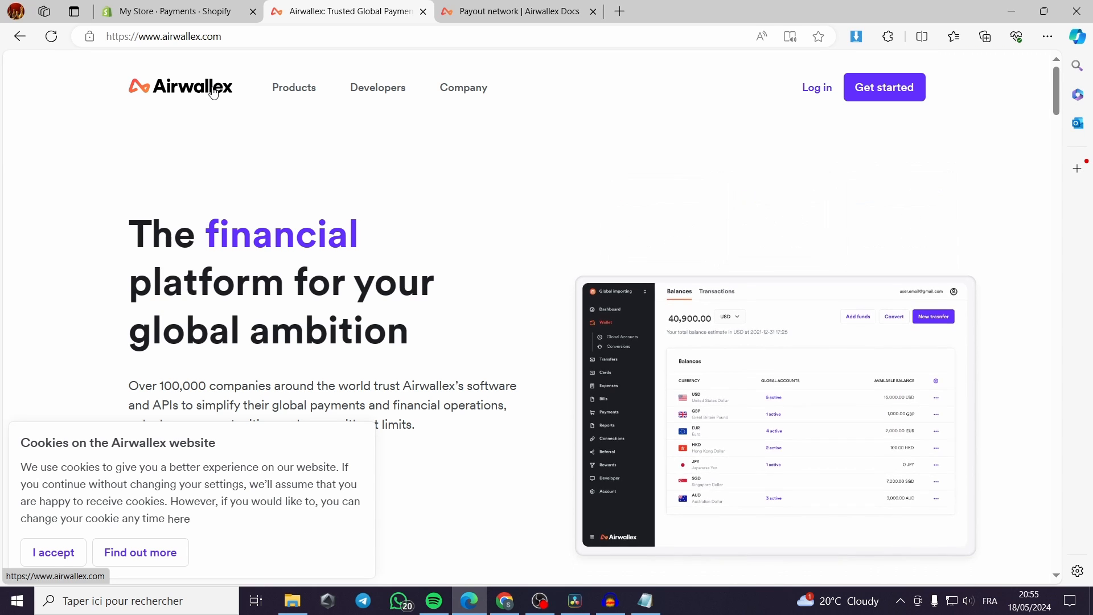
Open the Airwallex free account sign-up form via Get started, then return to the Shopify Payments tab.
mouse_move(378, 87)
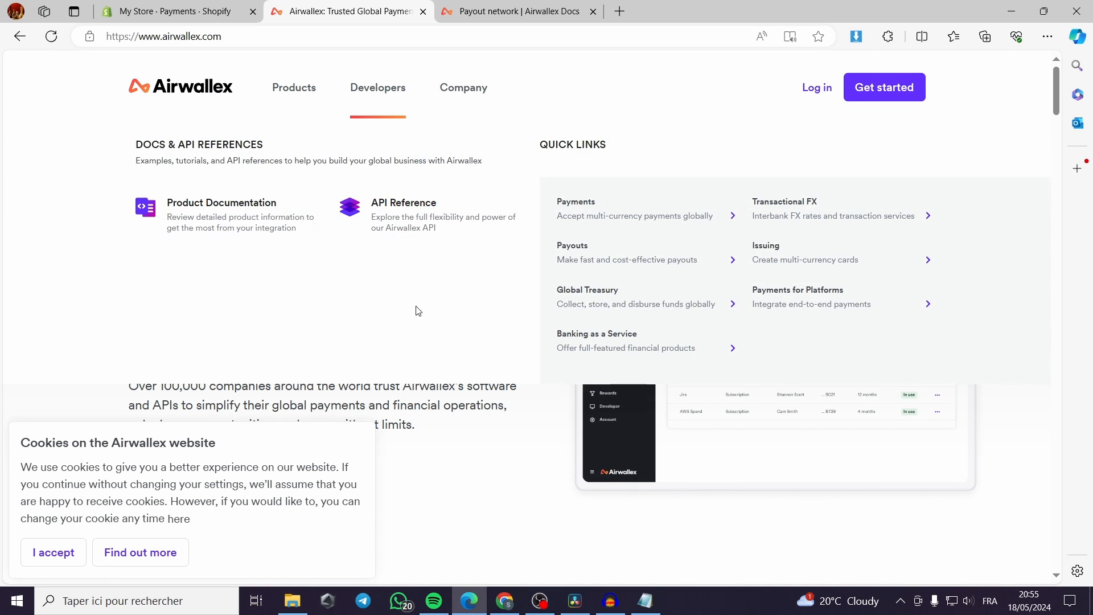
click(889, 87)
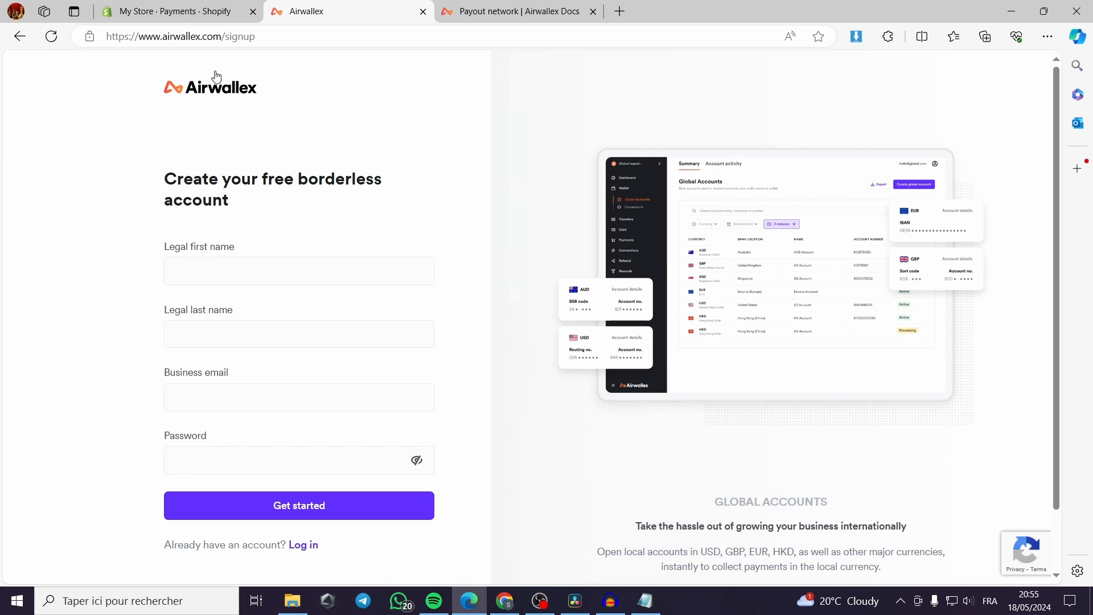
click(174, 17)
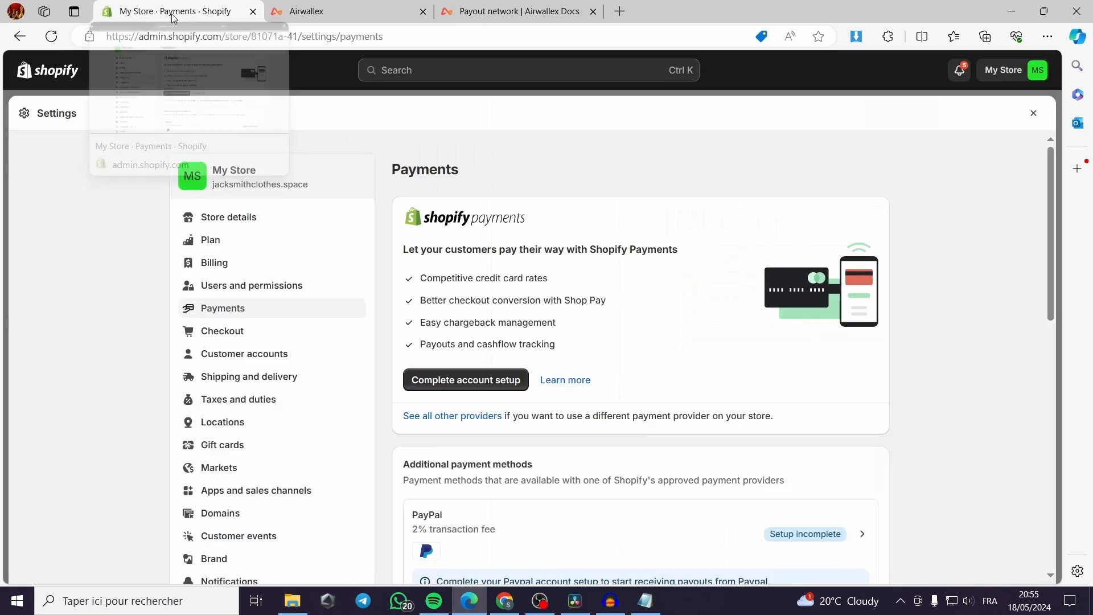
Filter all third-party payment providers by 'air' and open the Airwallex provider page.
click(433, 421)
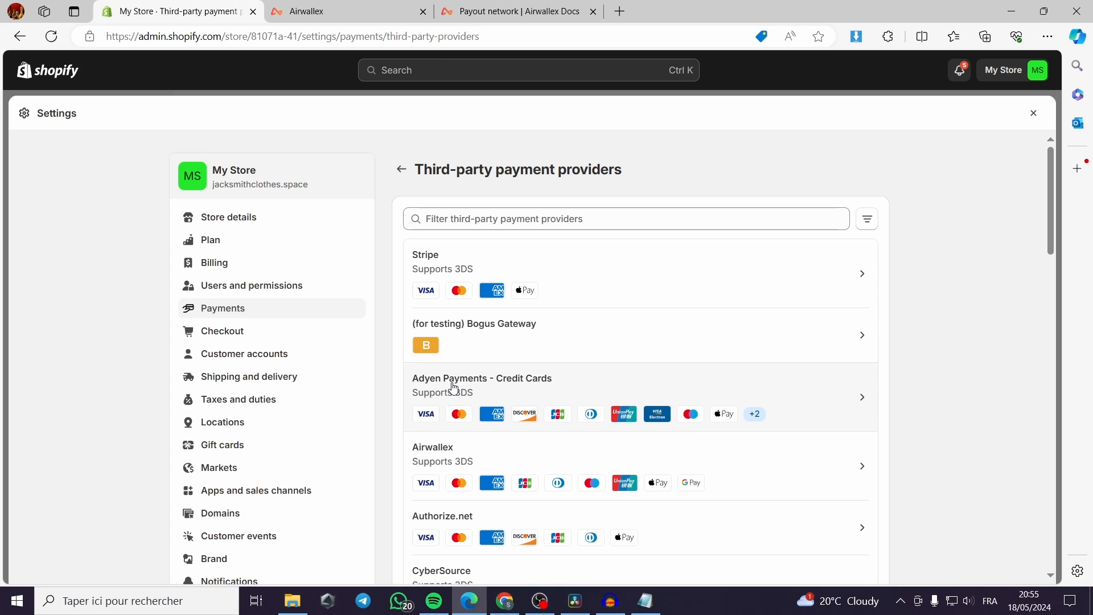
scroll(454, 387, down, 1)
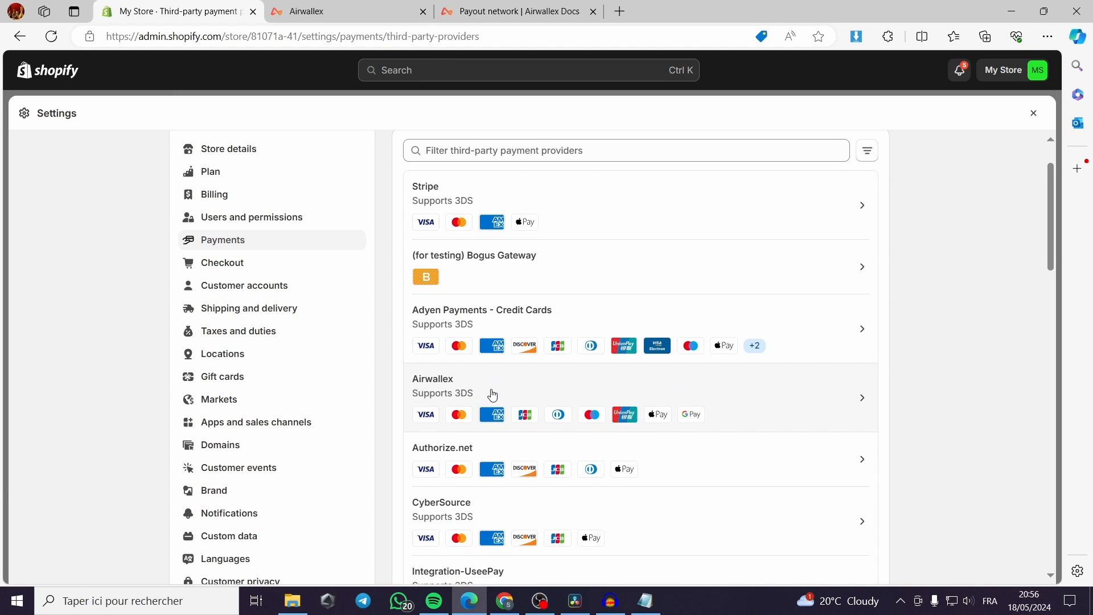
scroll(494, 296, up, 1)
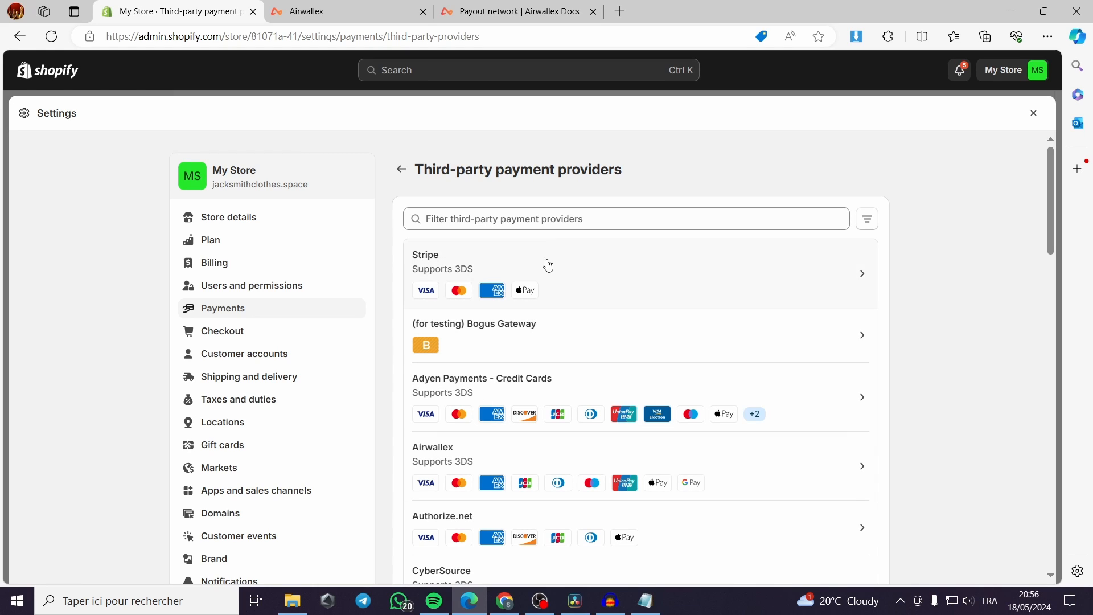
click(473, 220)
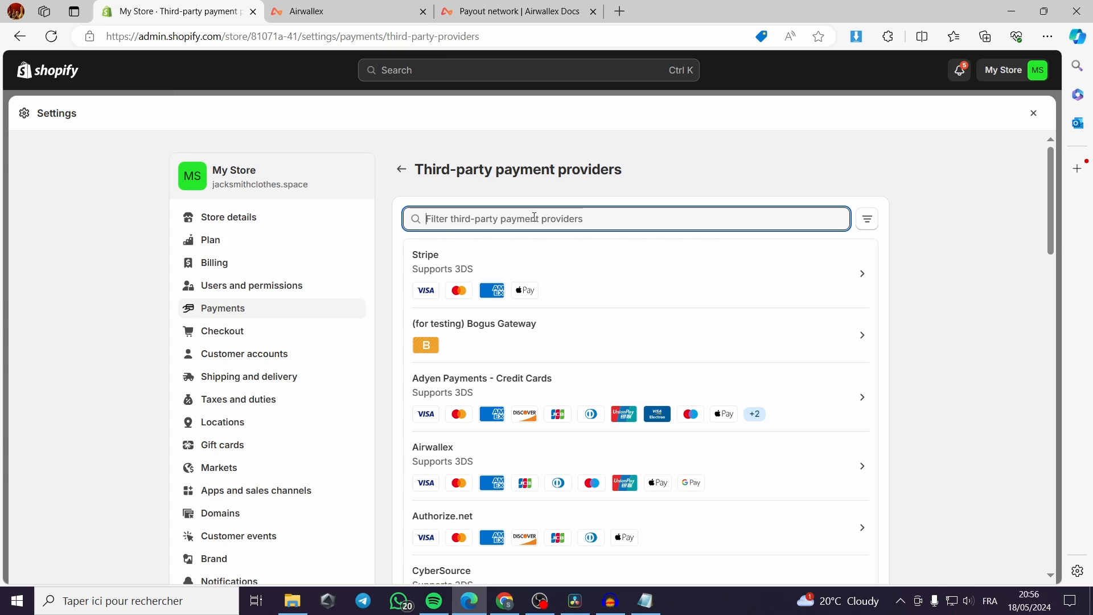
text(air)
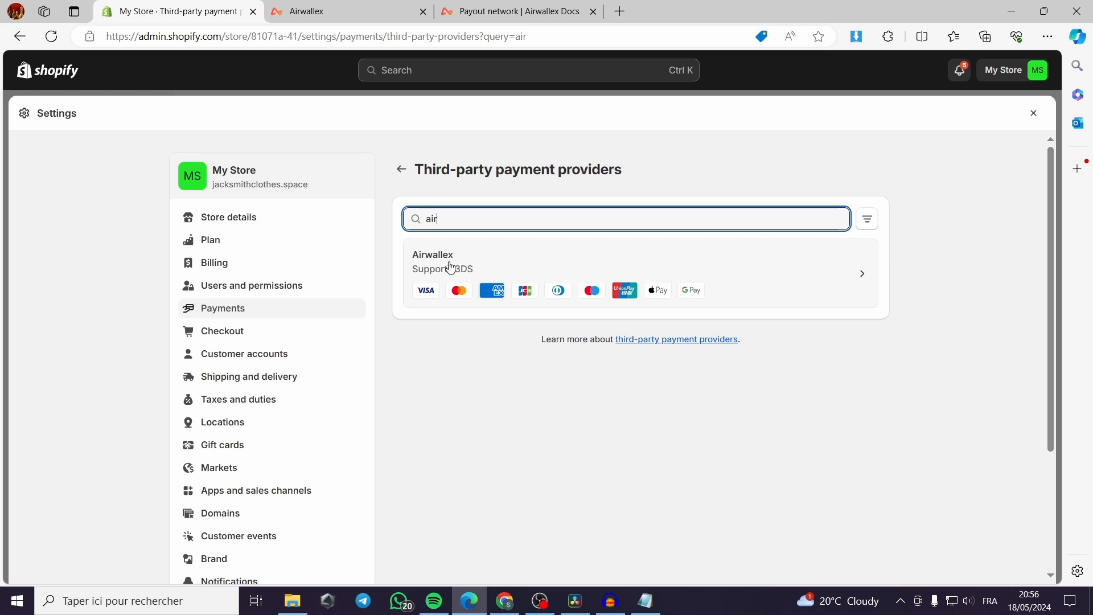
click(501, 266)
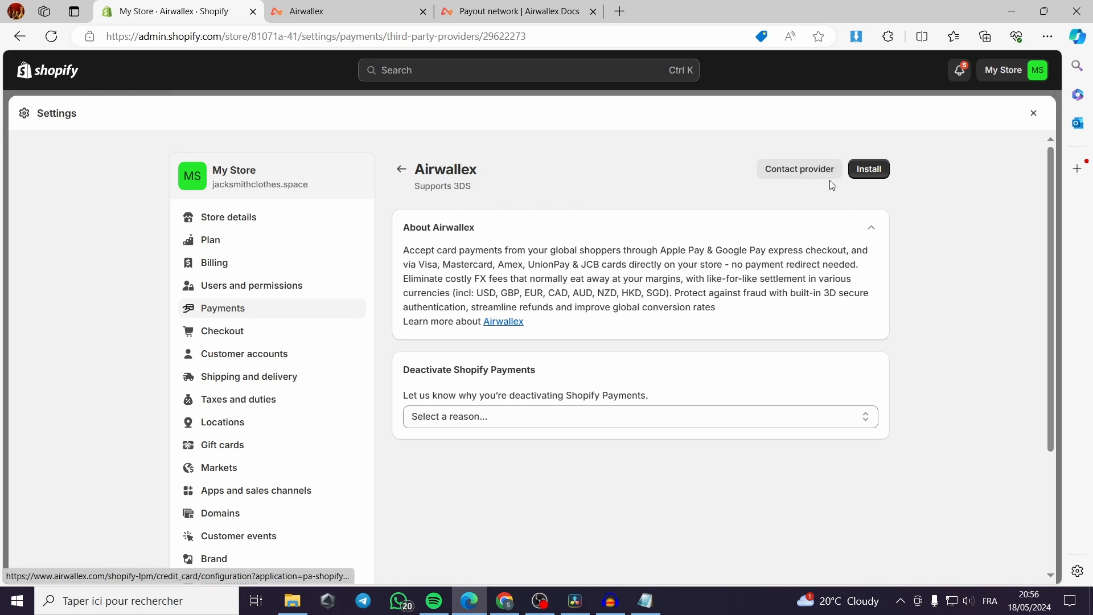
Start installing Airwallex, review the reason dropdown, and reach the Airwallex Card Payments access request.
click(867, 169)
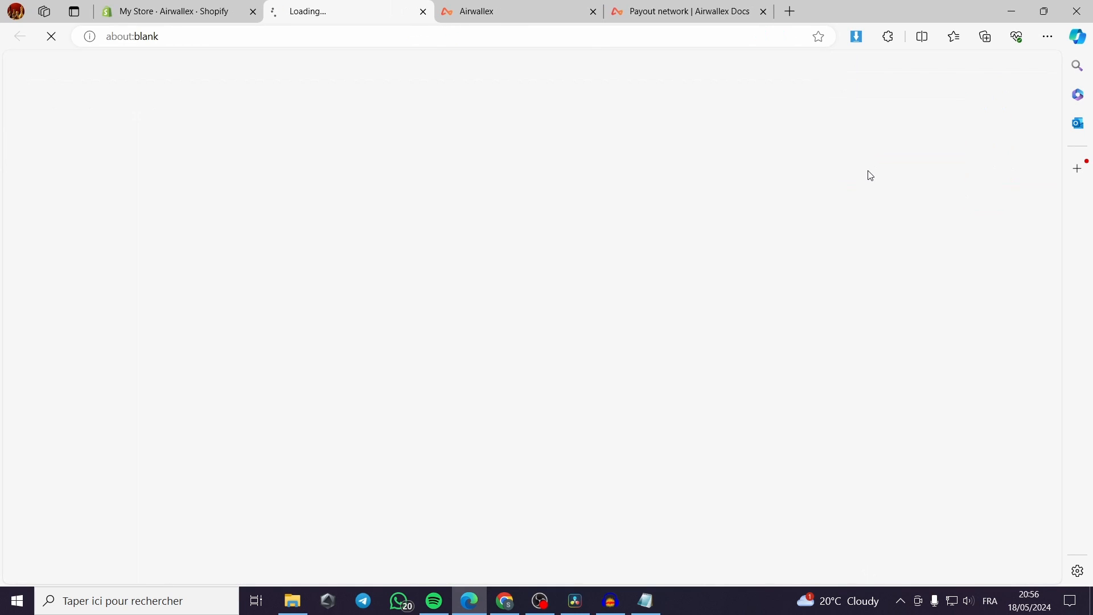
click(203, 19)
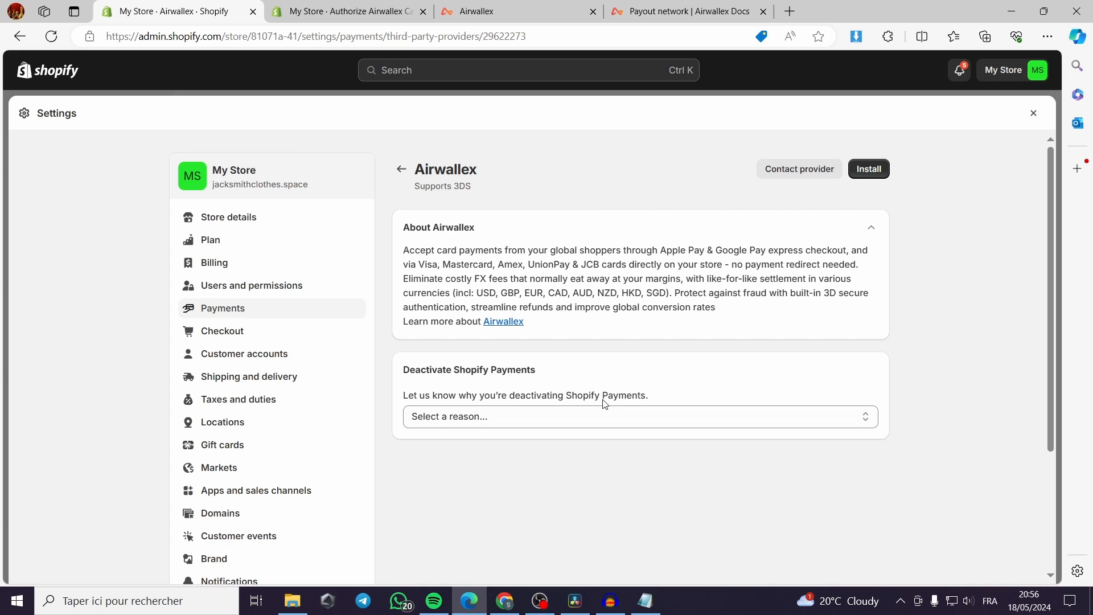
click(604, 414)
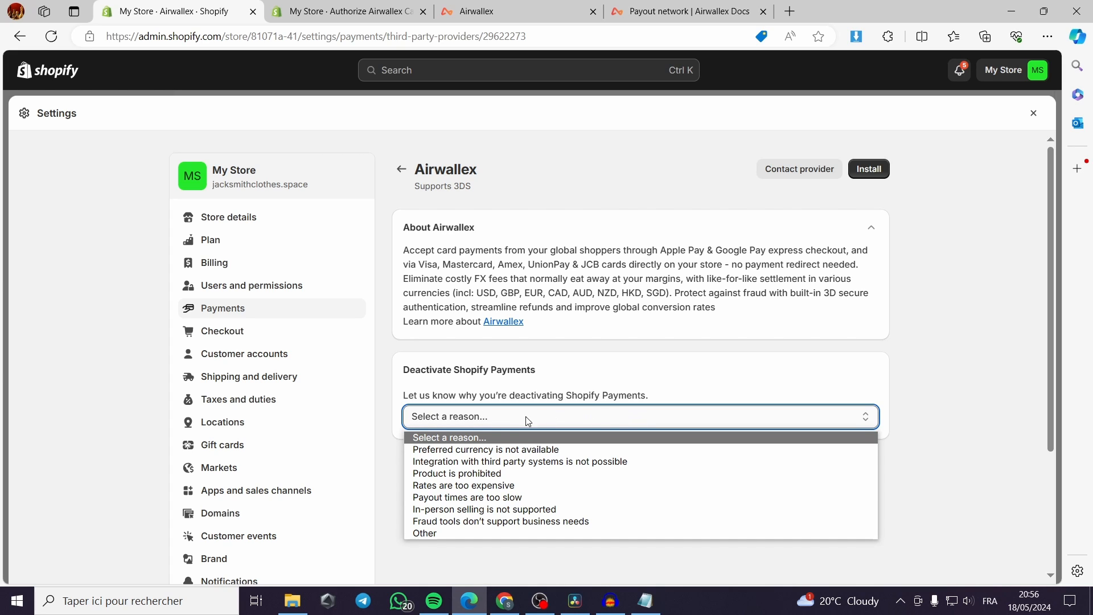
click(683, 345)
click(575, 423)
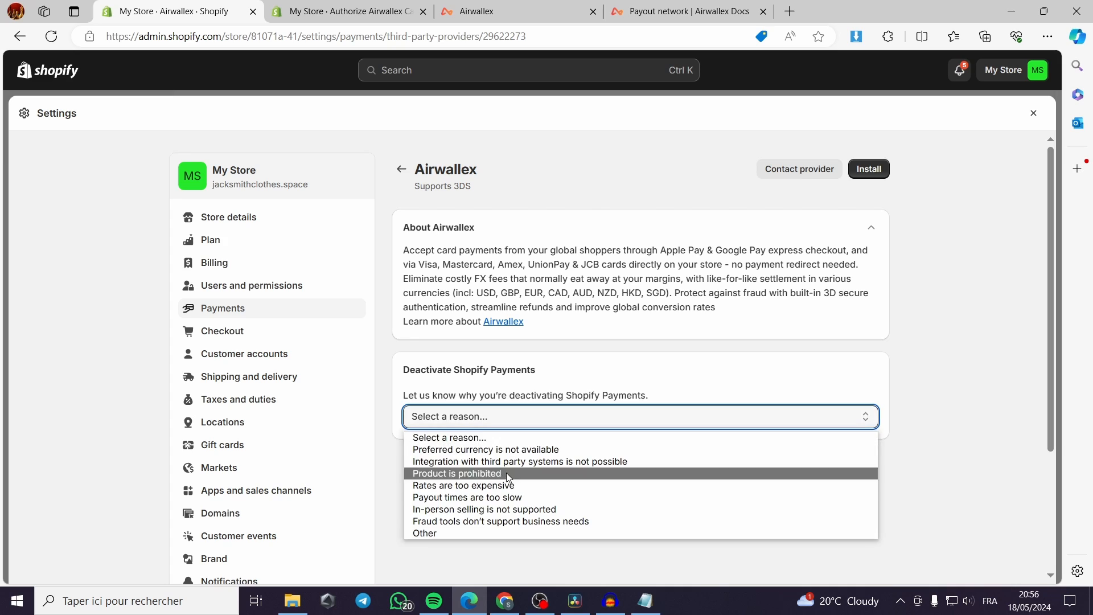
click(579, 374)
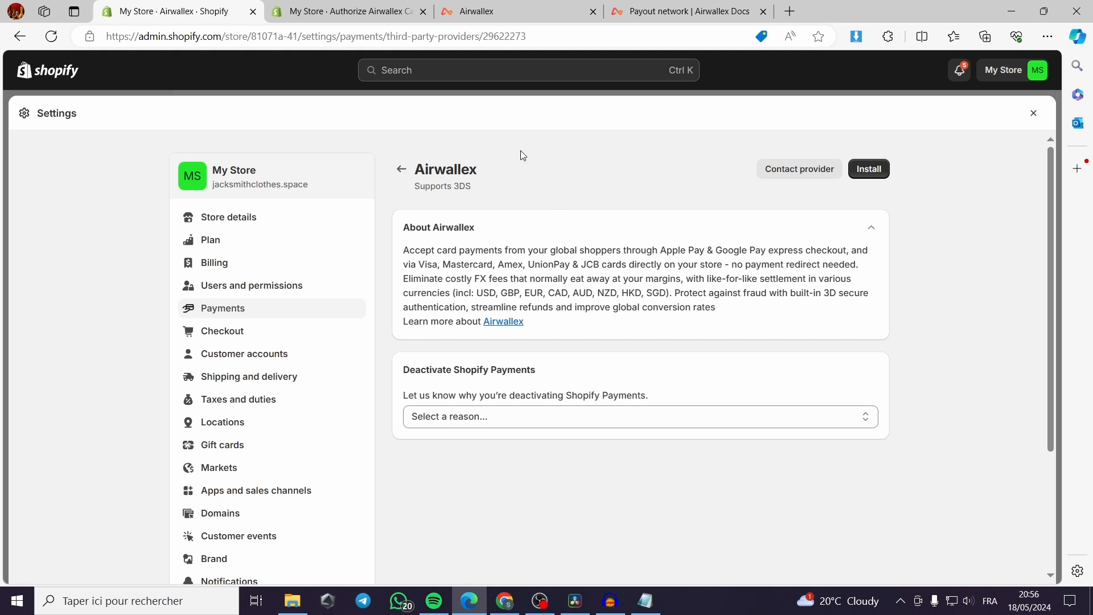
click(353, 11)
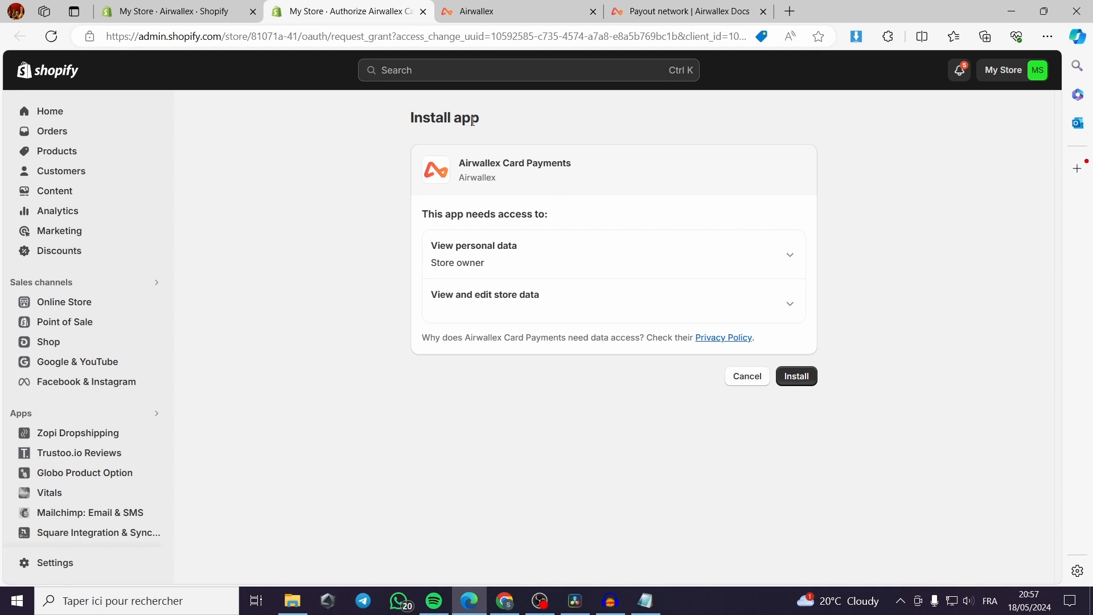
Approve the Airwallex Card Payments app installation on the permission page.
drag(414, 121, 465, 119)
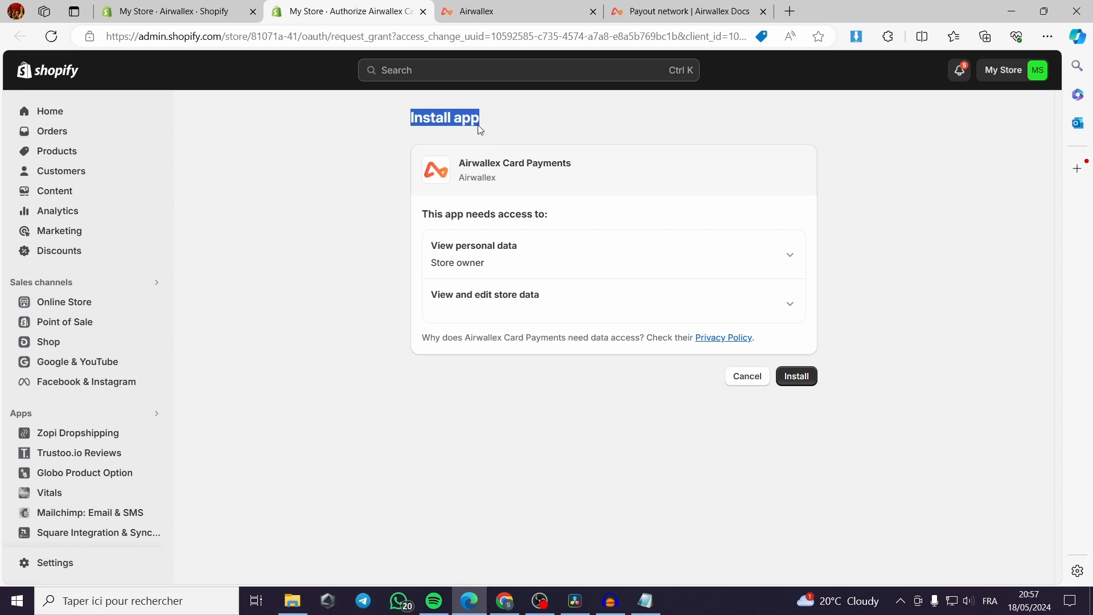
click(791, 378)
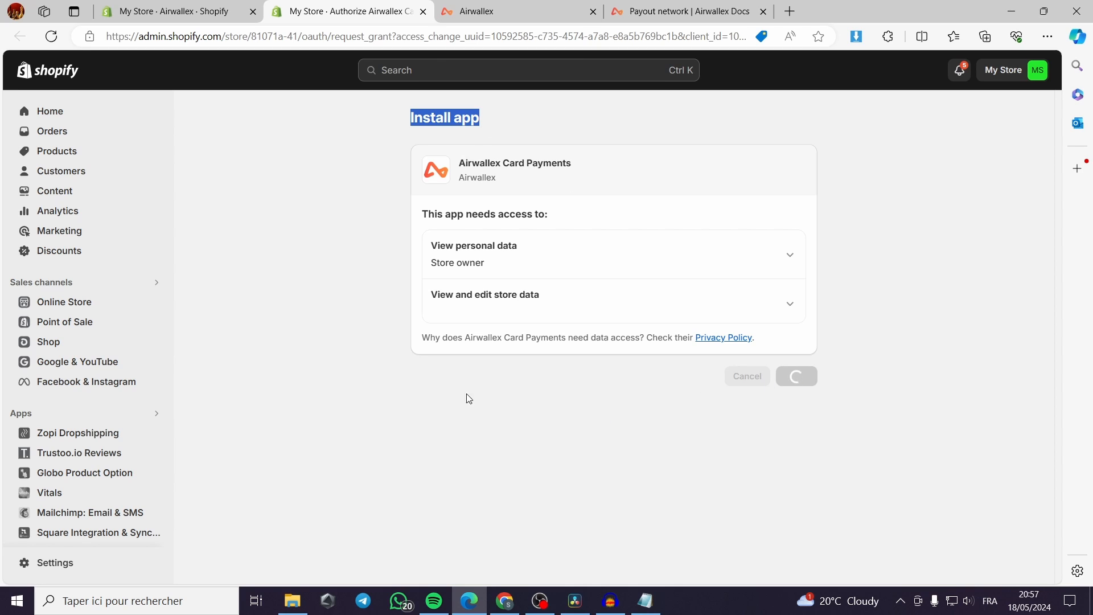
click(508, 139)
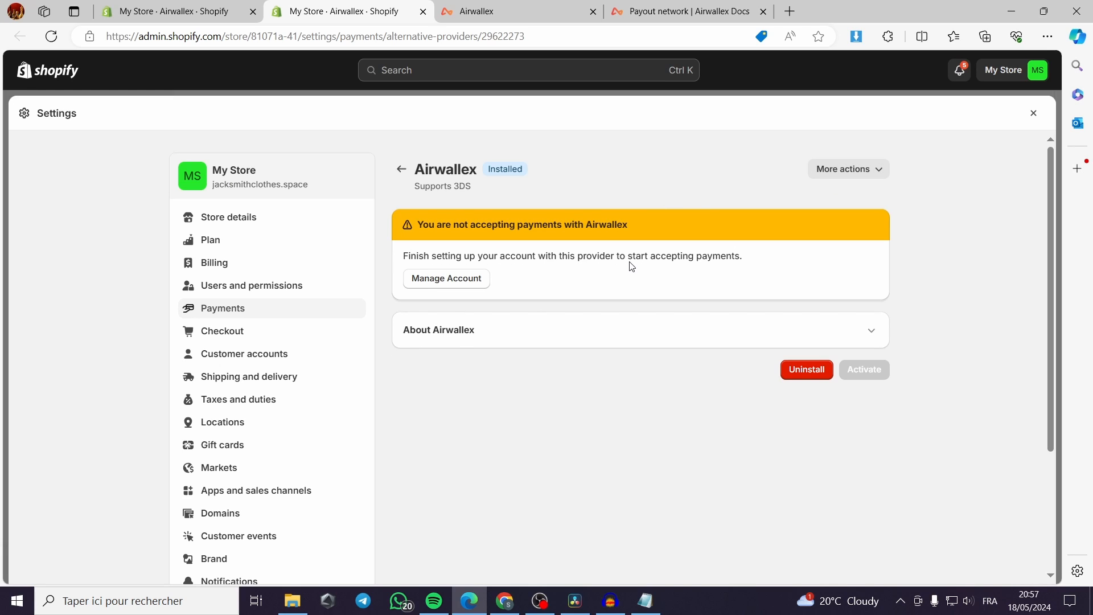
Attempt to activate Airwallex with reason 'Rates are too expensive', then switch to the Airwallex login tab.
click(470, 285)
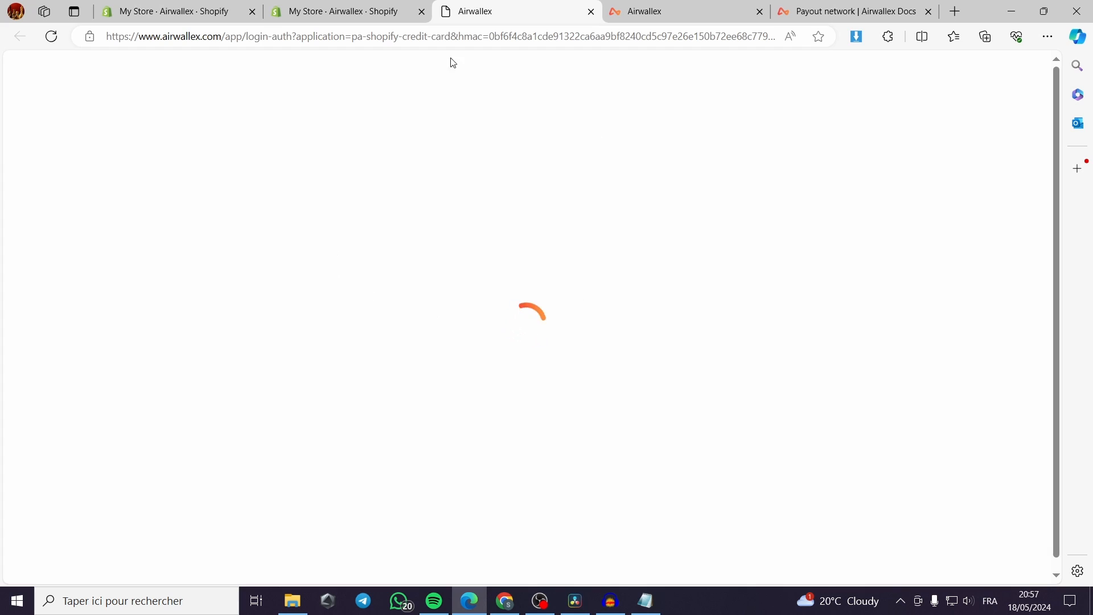
click(164, 7)
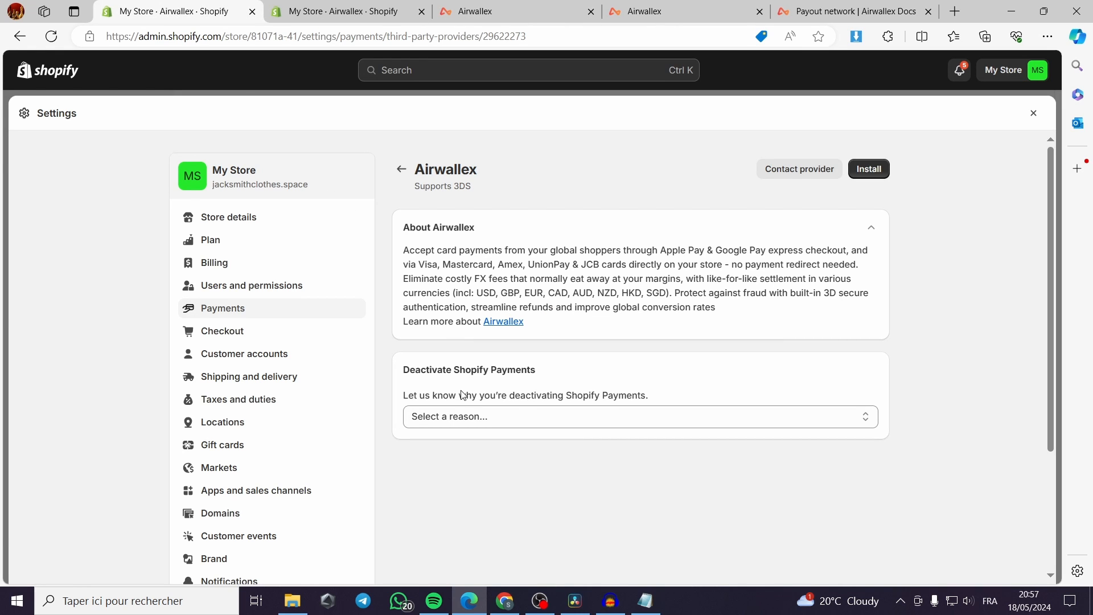
click(481, 421)
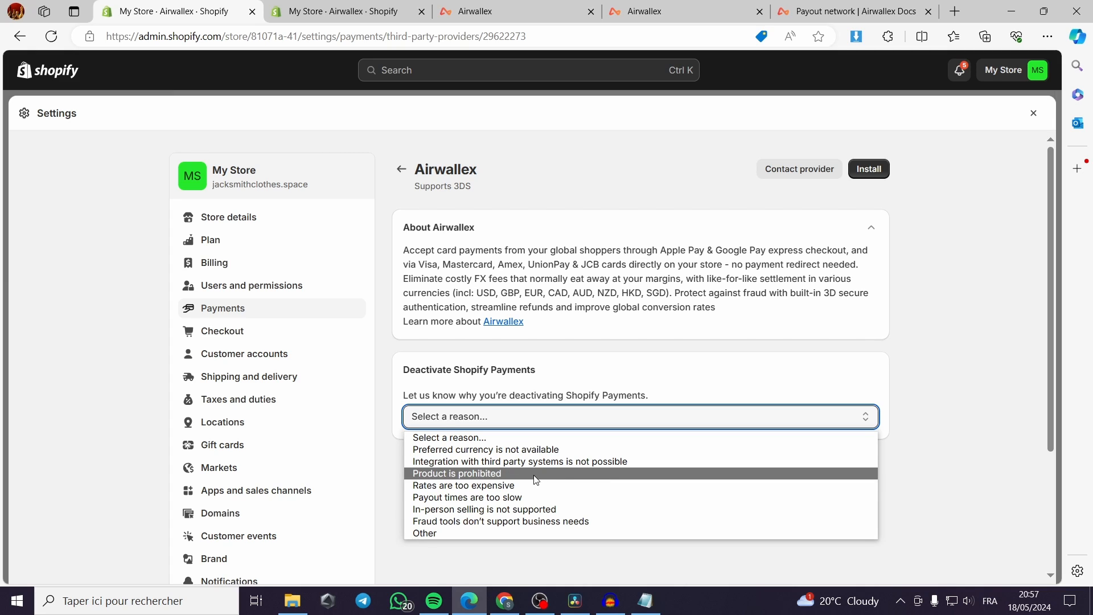
click(493, 486)
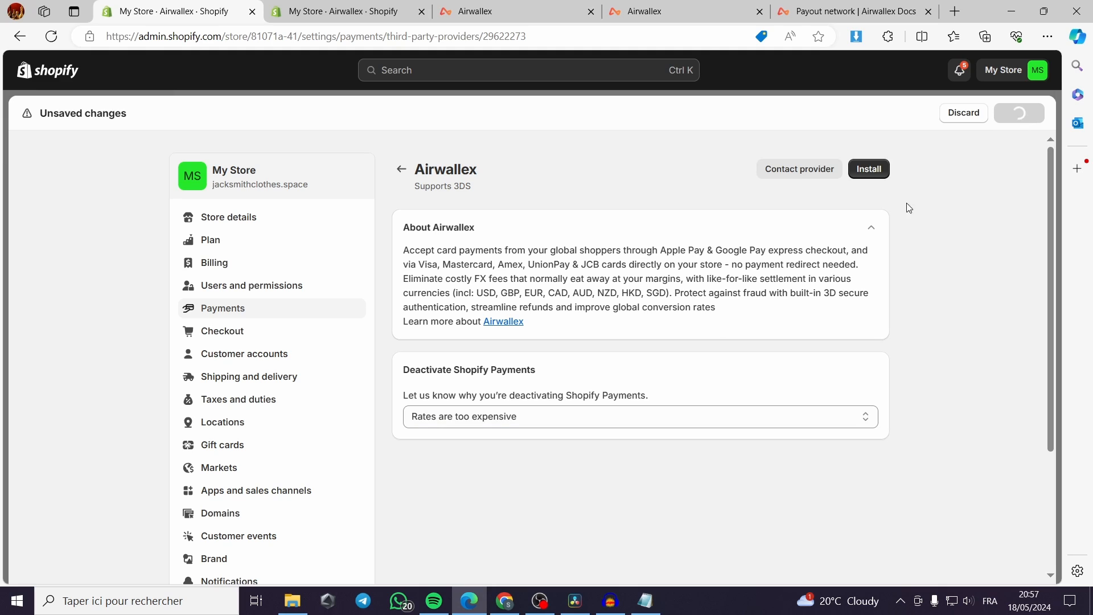
click(1026, 116)
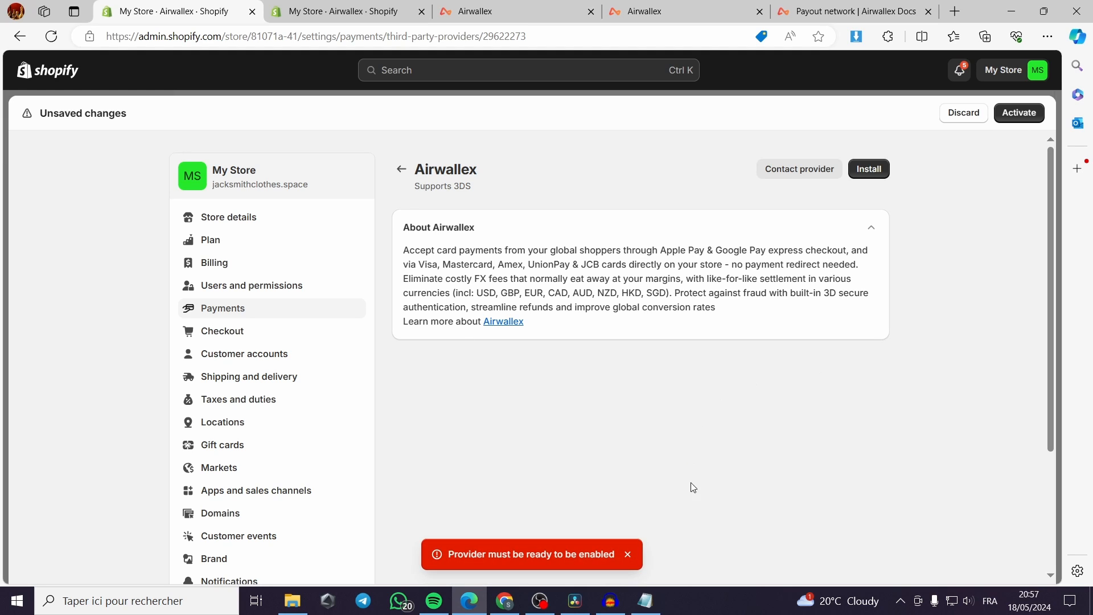
click(366, 6)
click(524, 8)
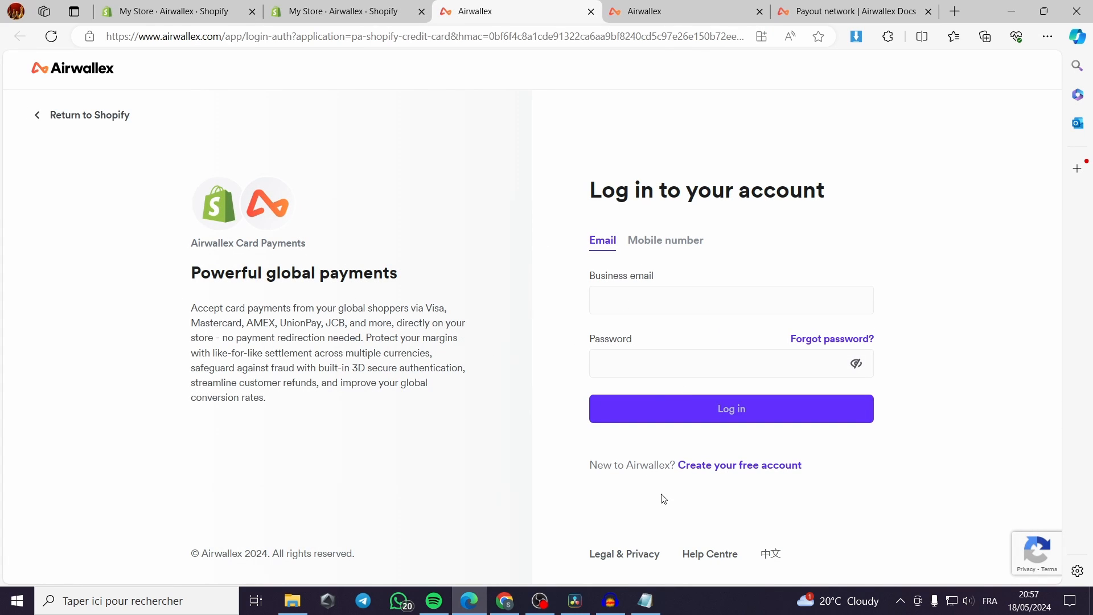
Start creating a new Airwallex account and close the duplicate sign-up page.
click(714, 466)
click(654, 10)
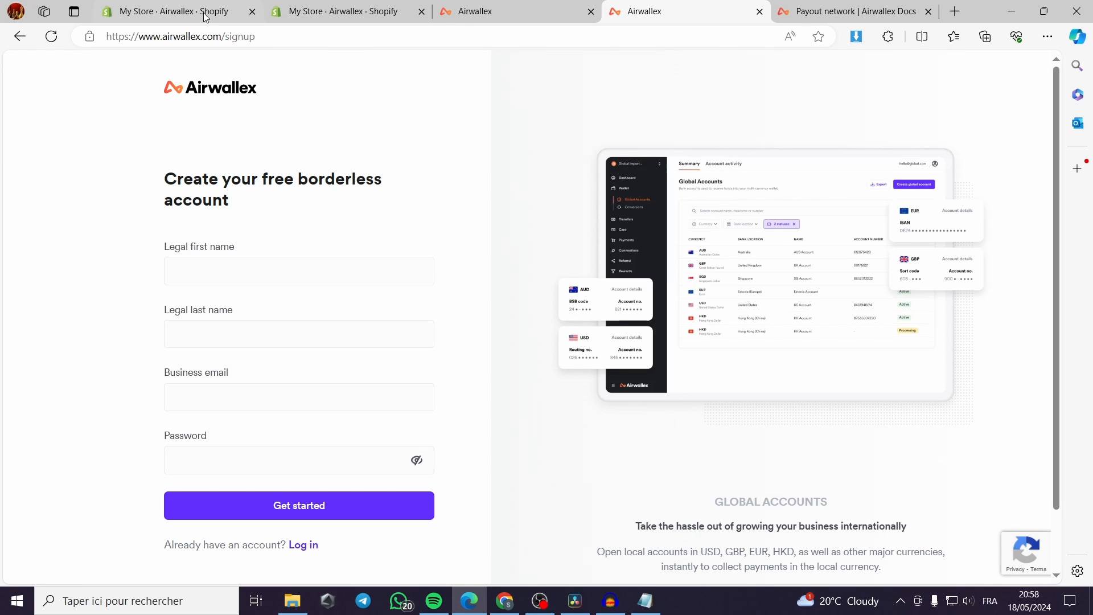
click(759, 12)
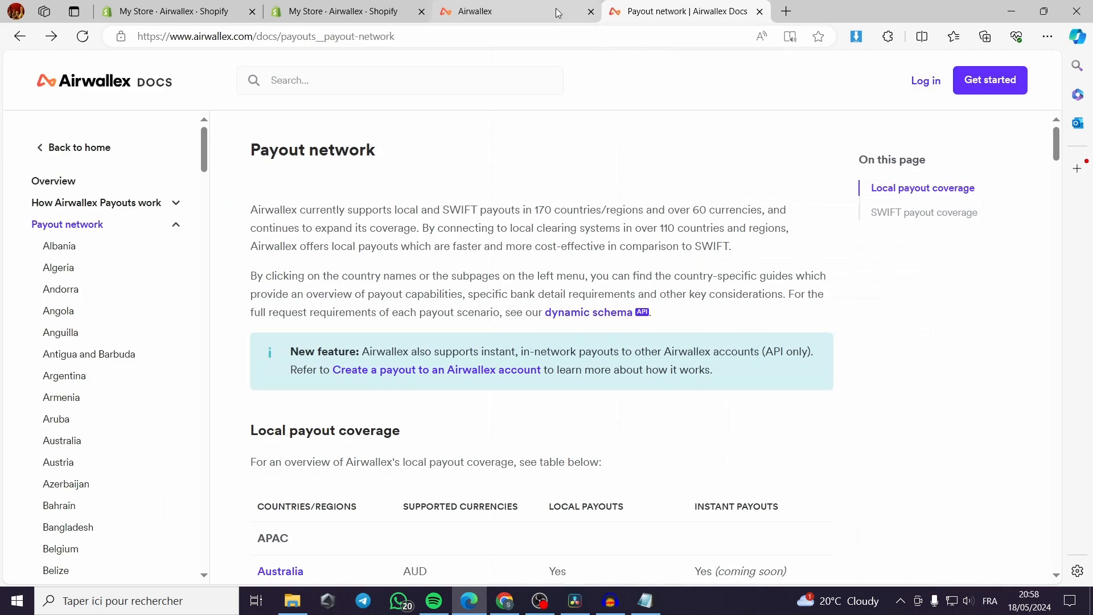
click(556, 9)
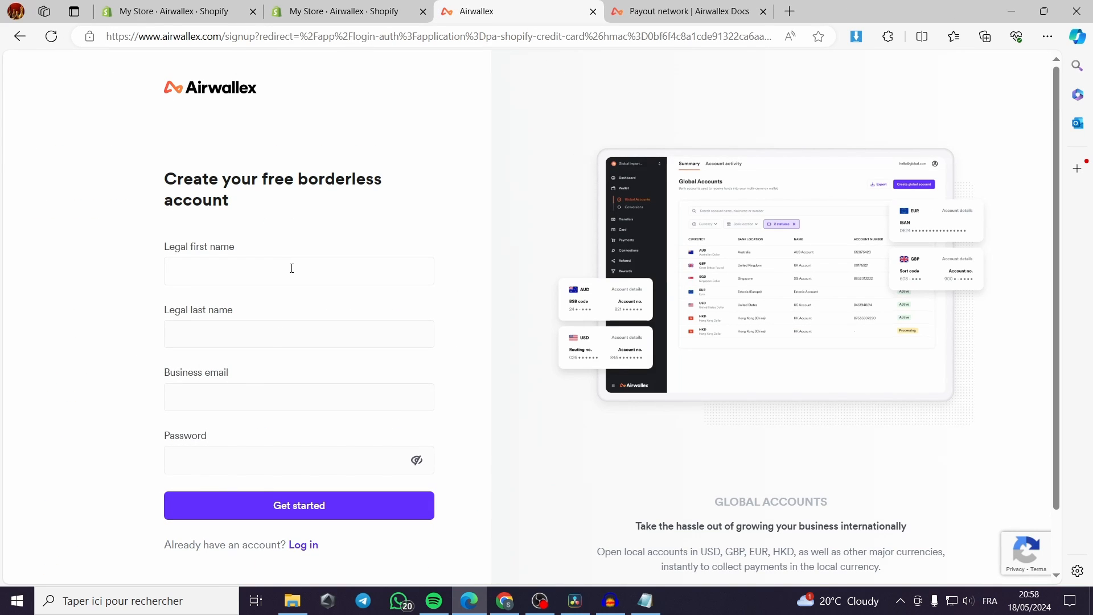
Fill the name and business email from a saved profile, enter a password, and submit.
click(242, 261)
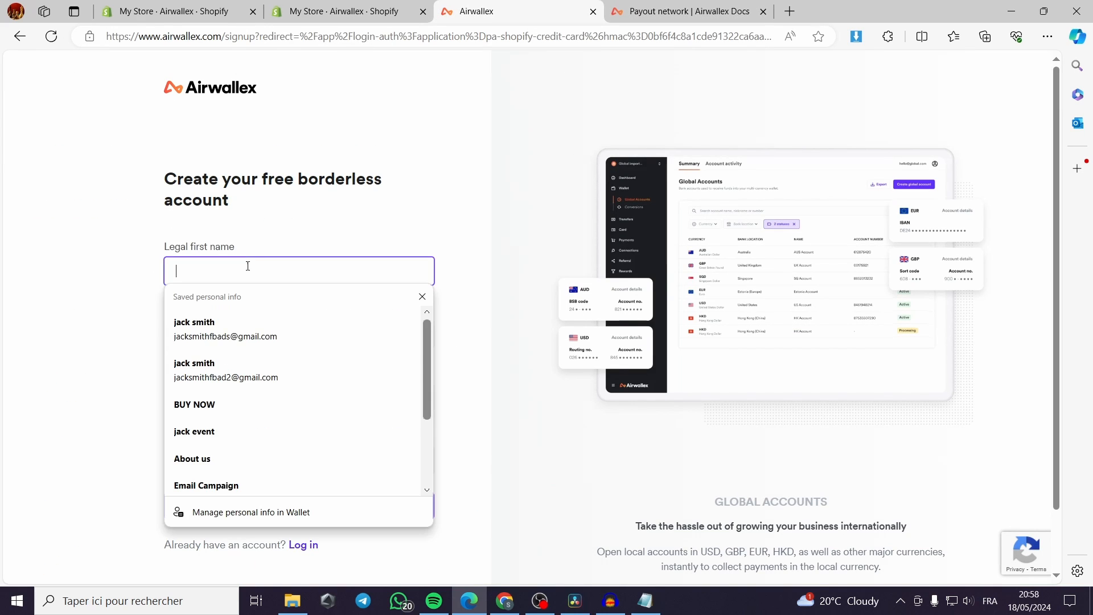
click(289, 326)
click(207, 459)
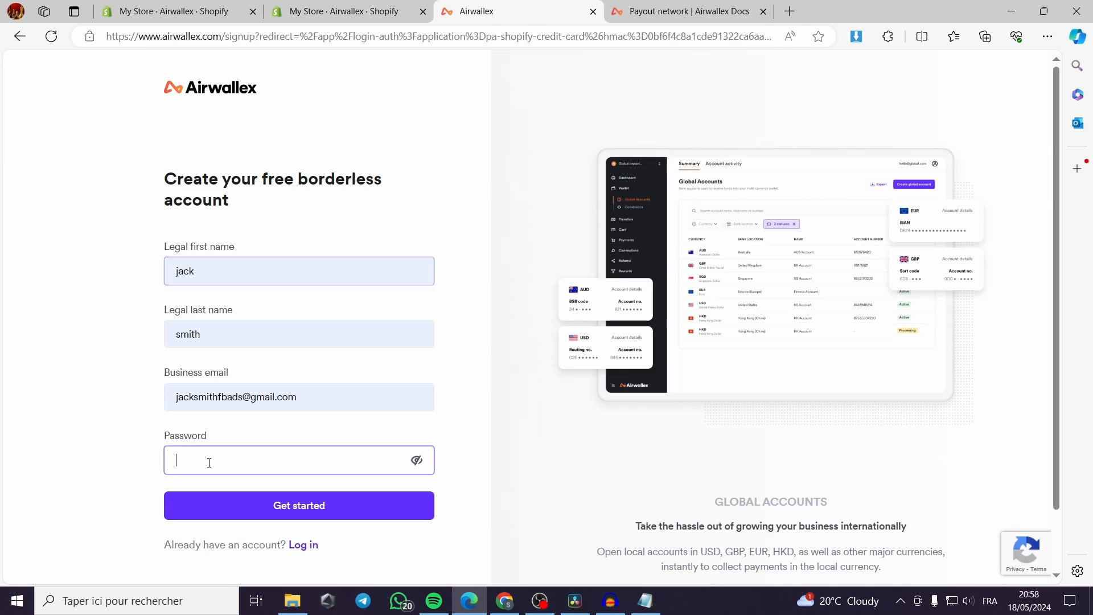
text(••)
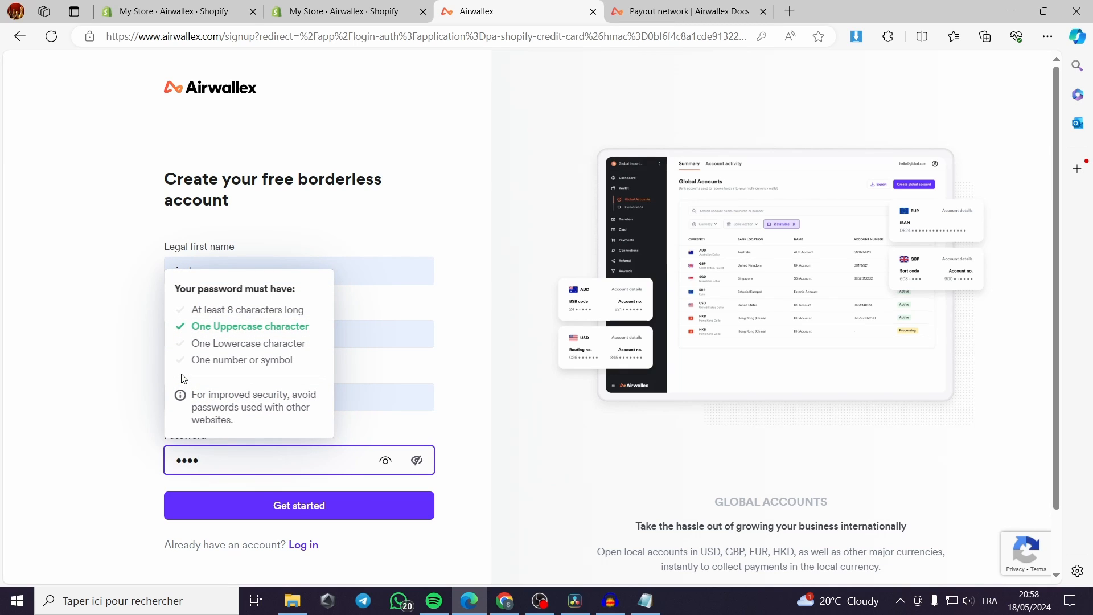
text(••••••)
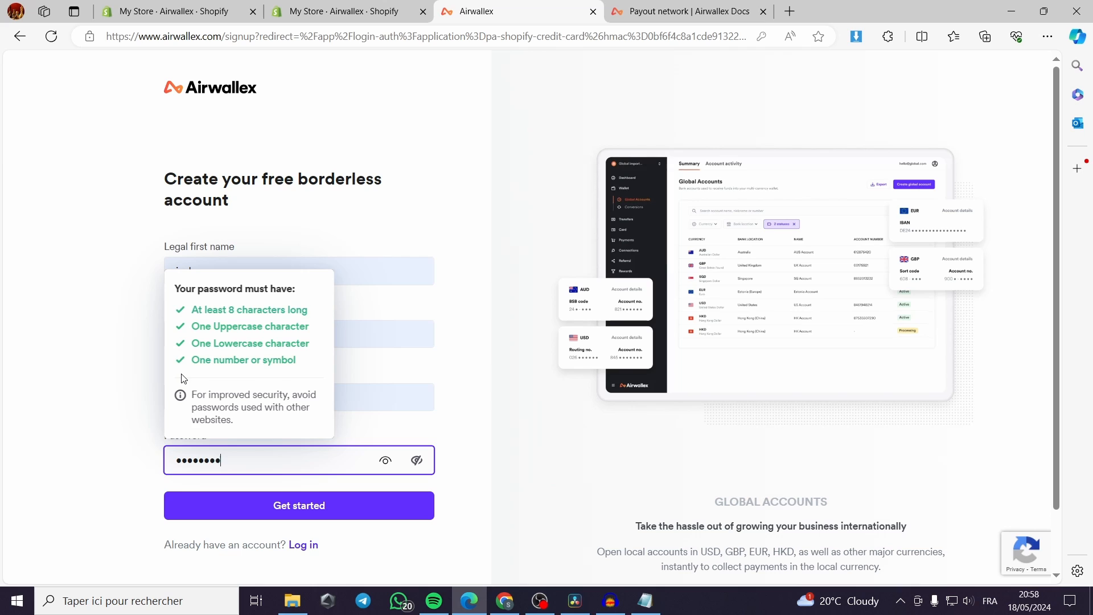
text(•••)
click(317, 504)
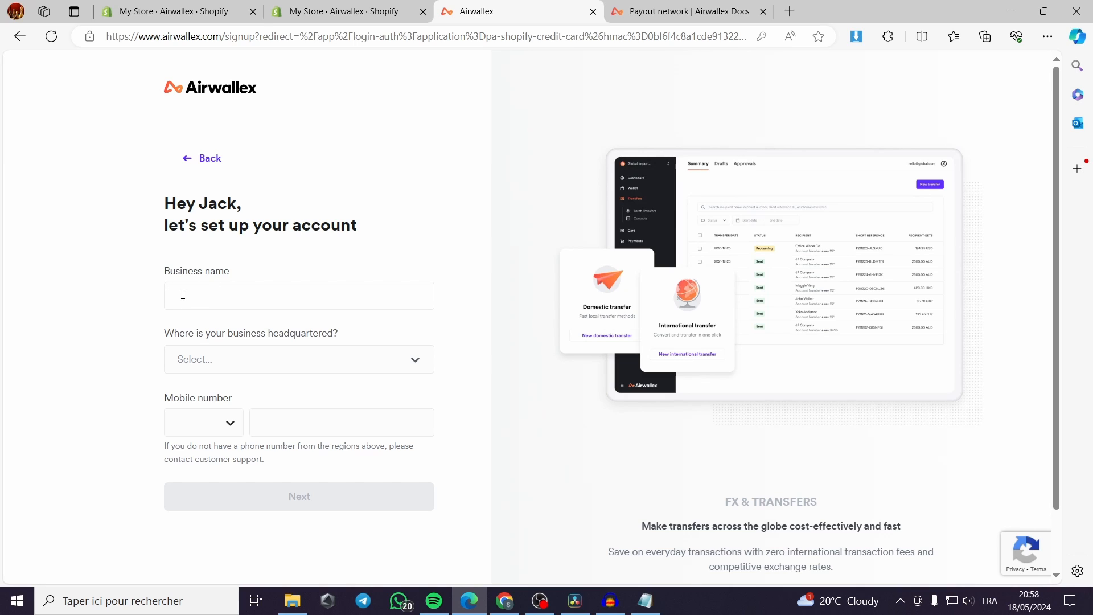
Browse the headquarters country list in the business details form, then close it.
click(222, 361)
scroll(341, 484, down, 3)
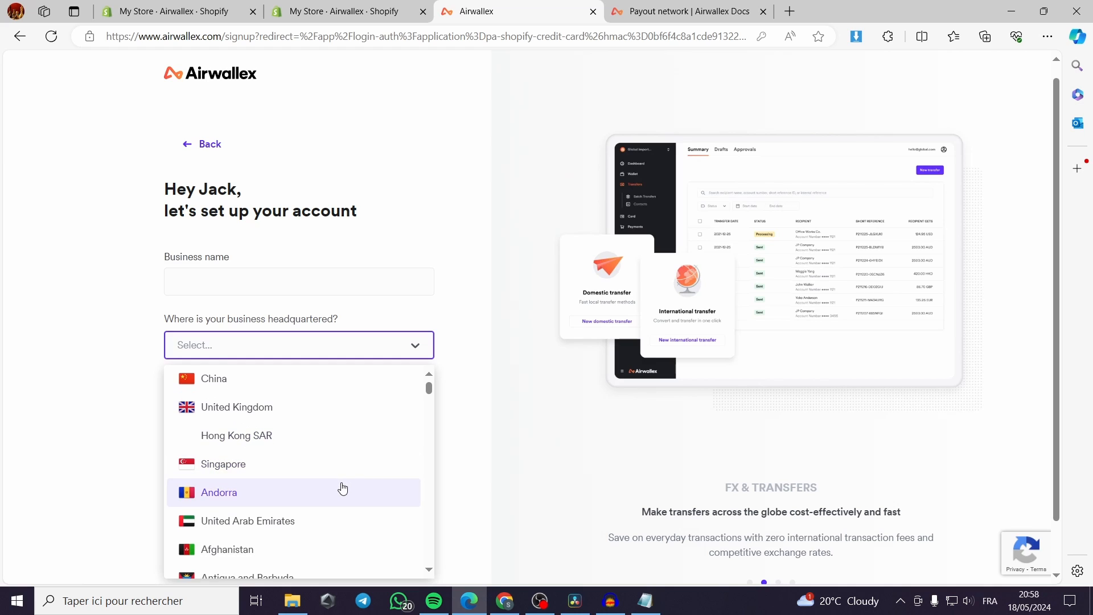
scroll(345, 482, down, 4)
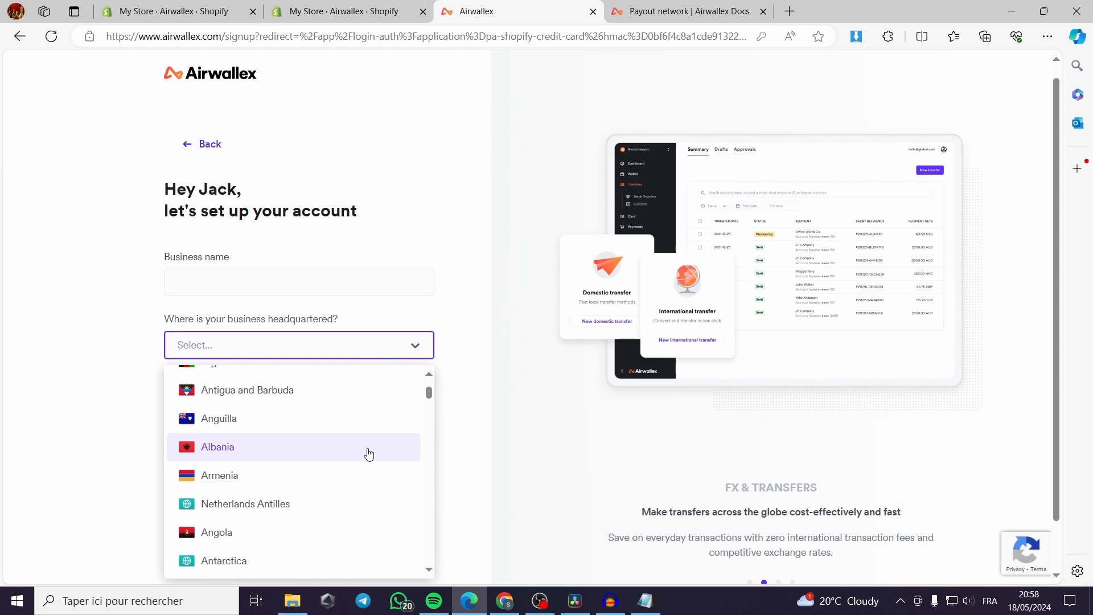
scroll(195, 412, down, 1)
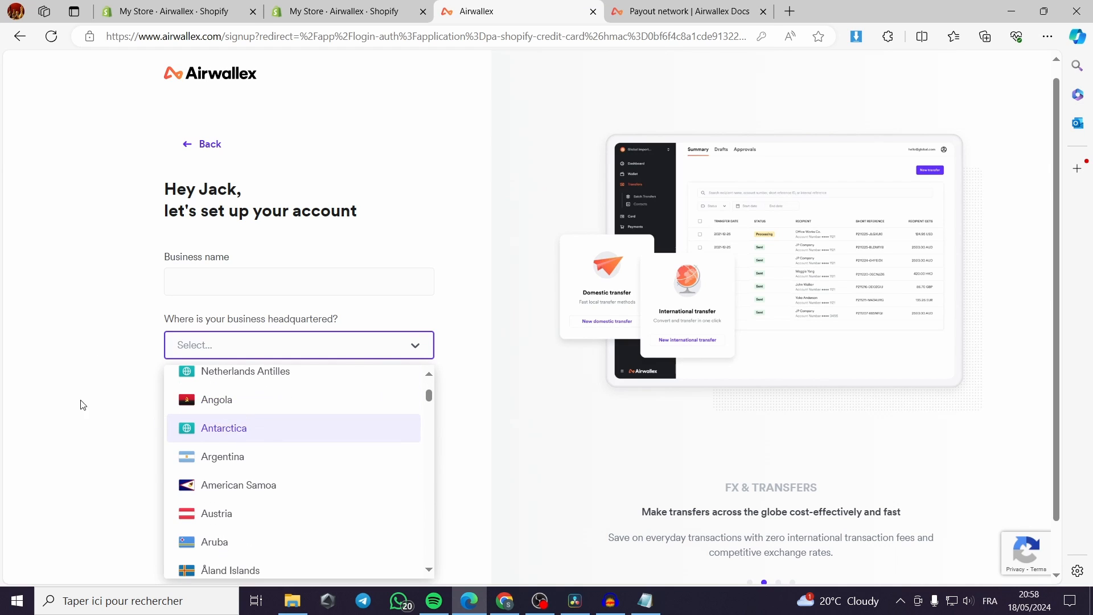
click(81, 404)
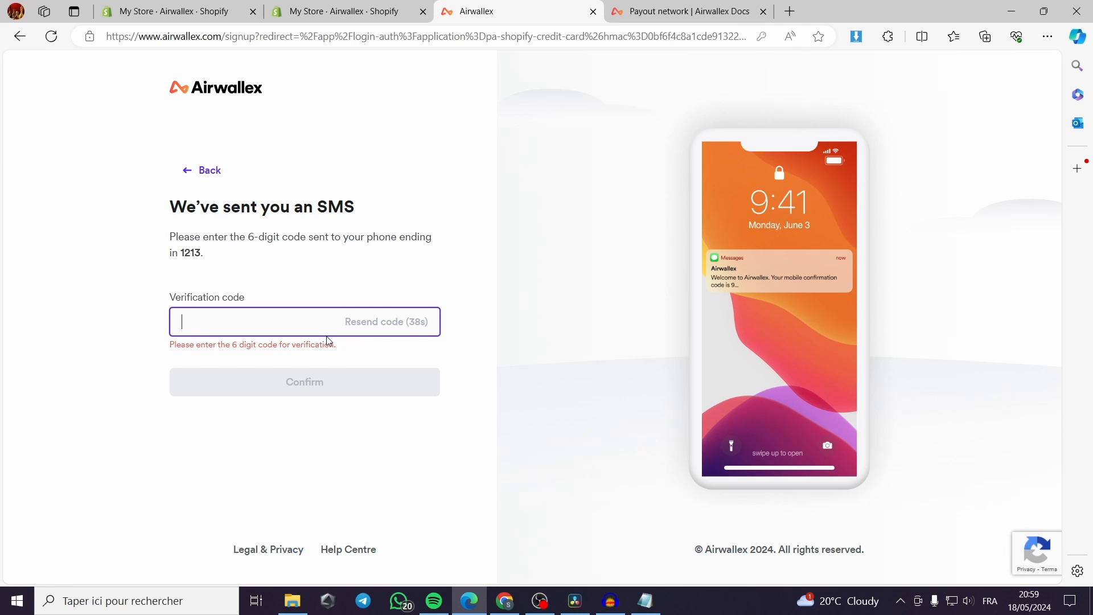
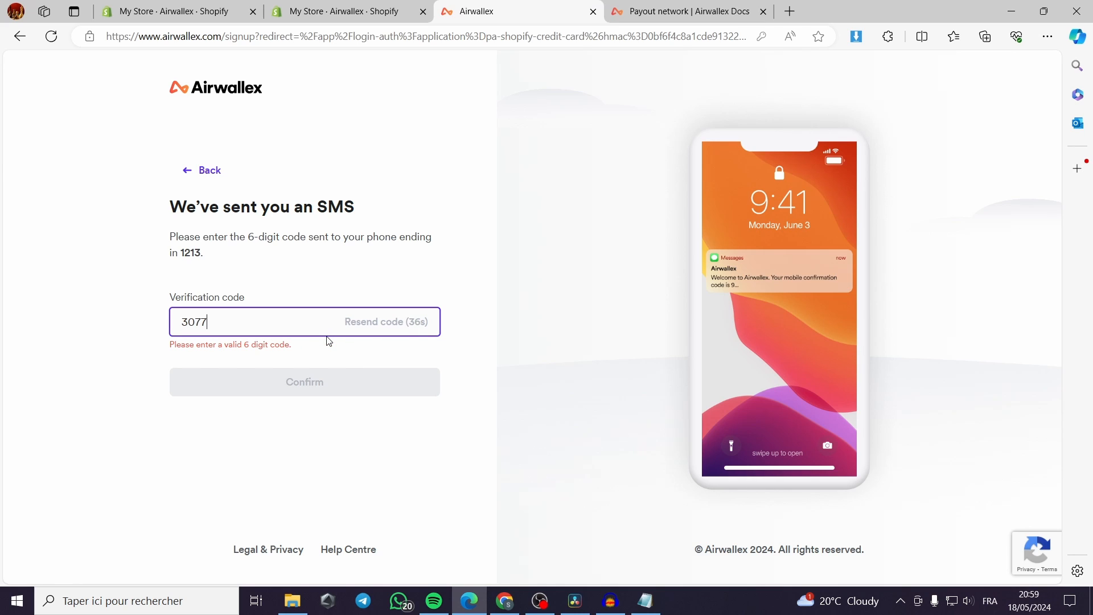
Enter the 6-digit SMS verification code and confirm it.
click(332, 367)
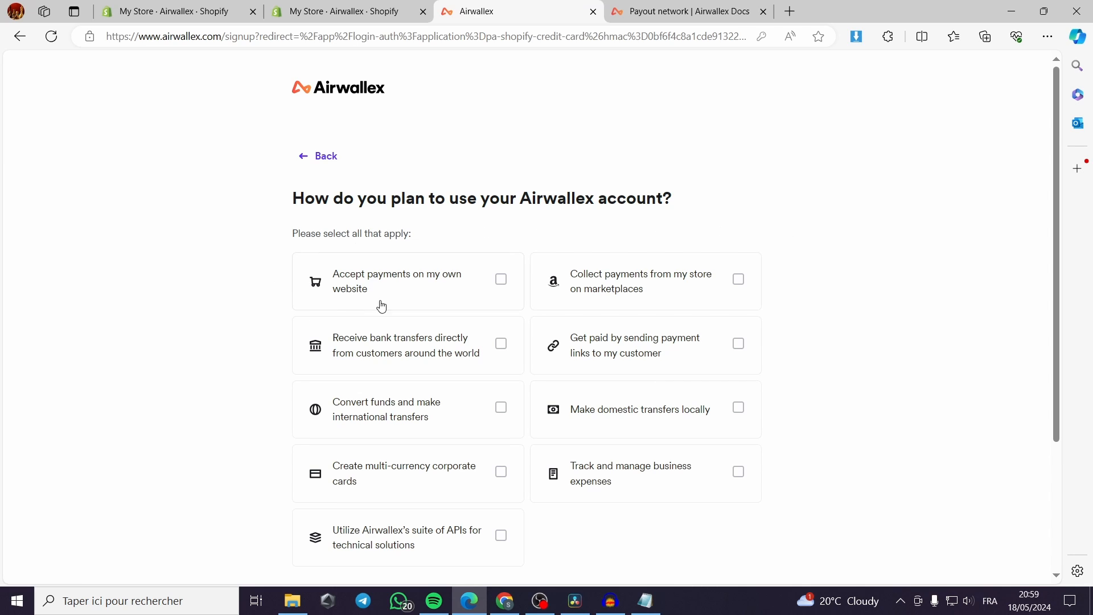
Select website payments, marketplace payments, bank transfers and international transfers as intended uses.
click(501, 280)
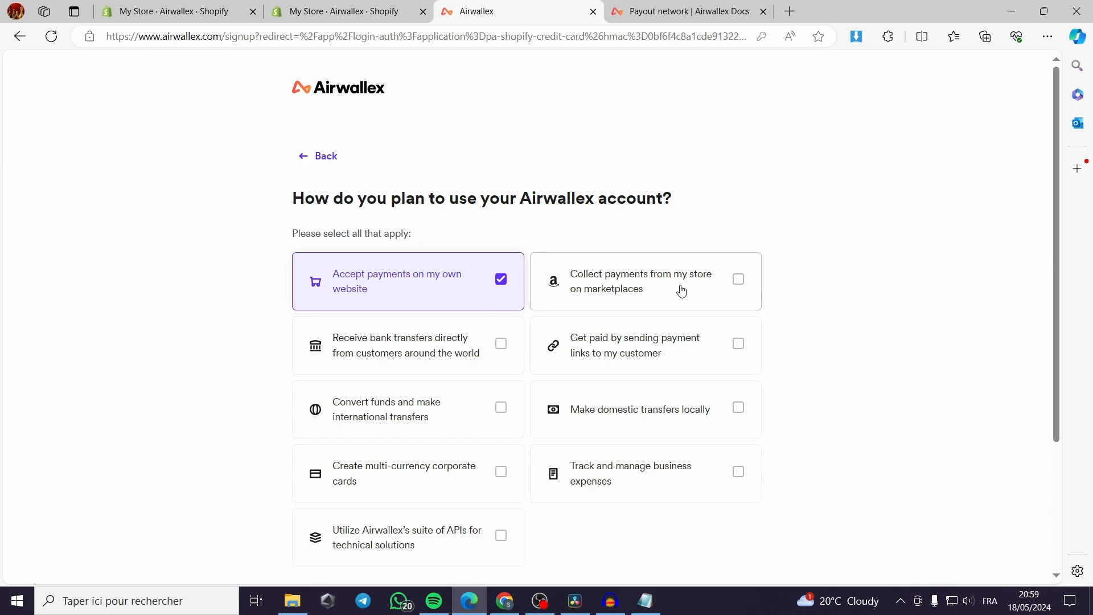
click(741, 282)
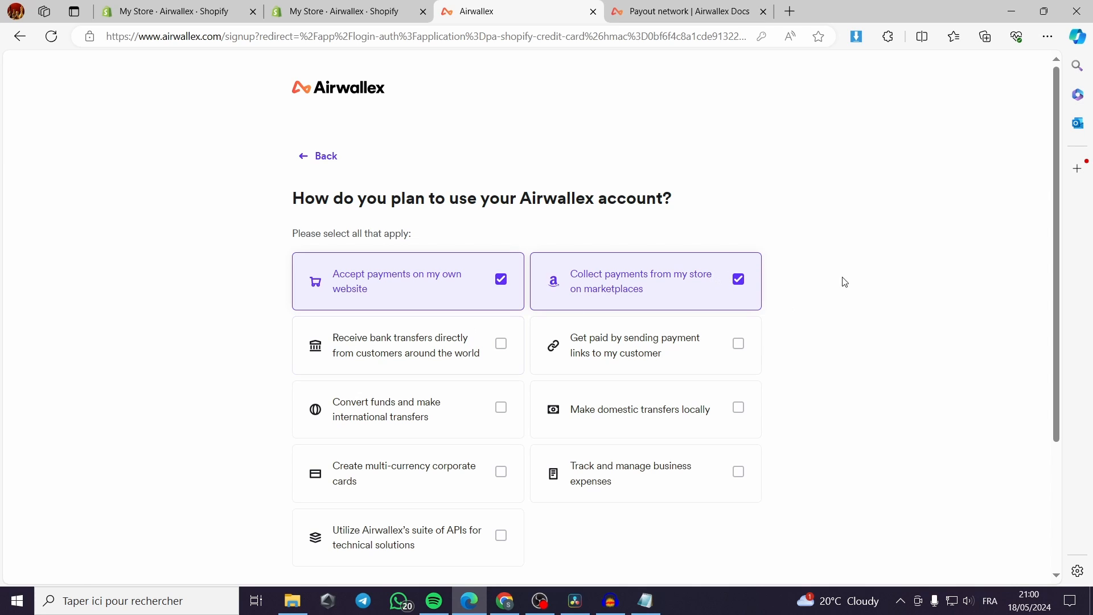
click(500, 345)
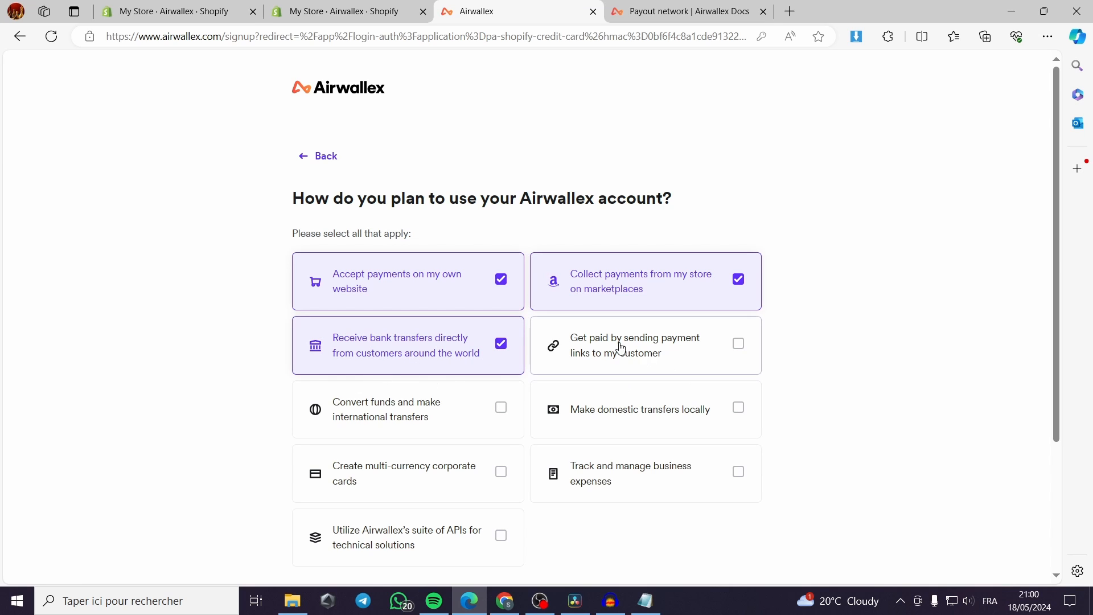
scroll(621, 347, down, 1)
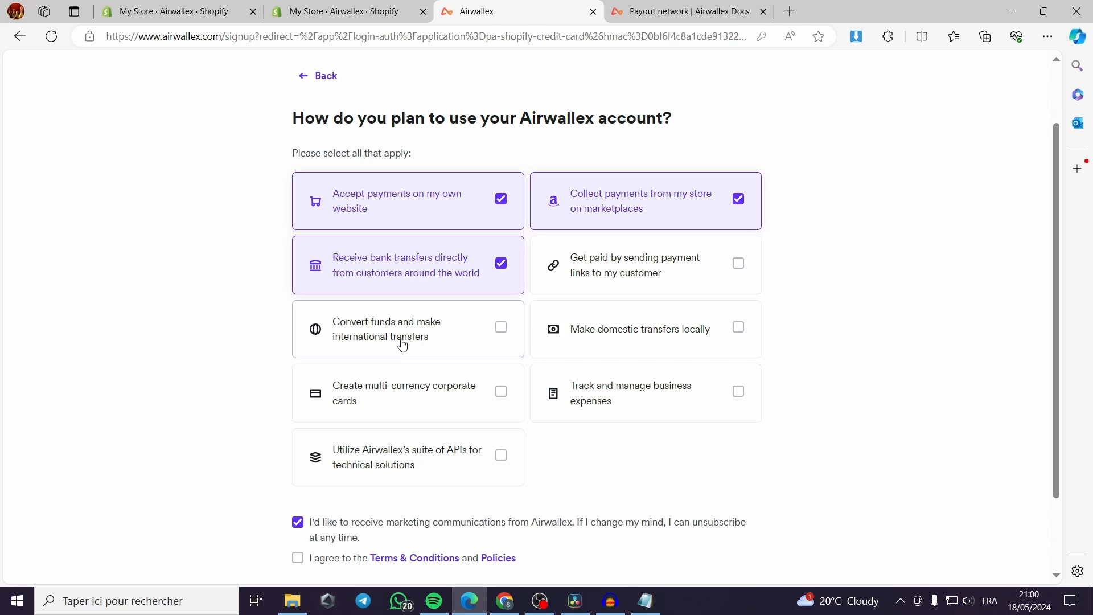
click(502, 328)
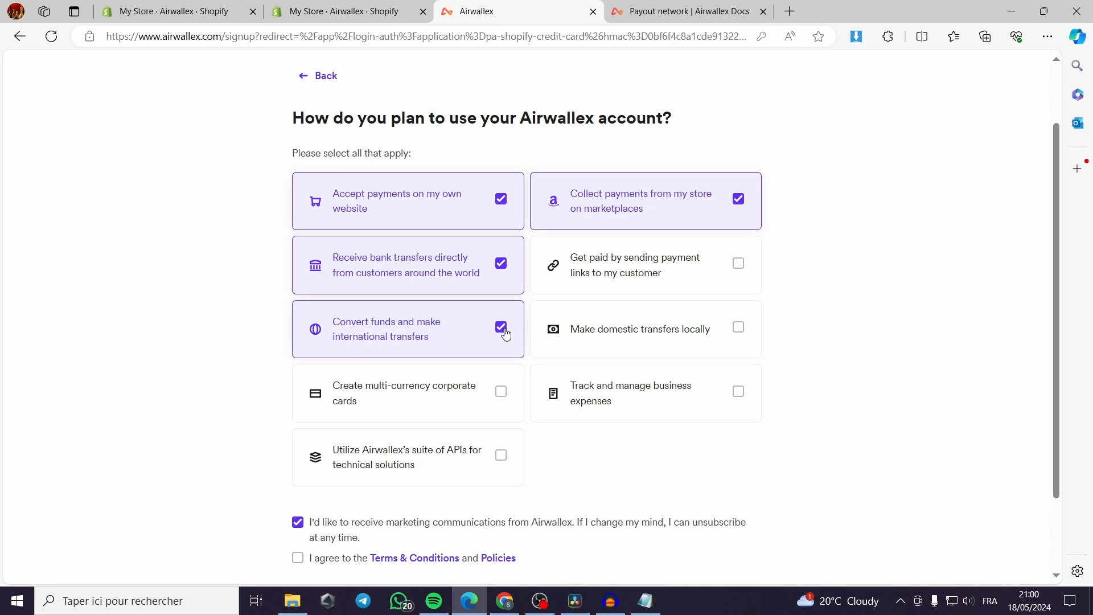
scroll(525, 336, down, 2)
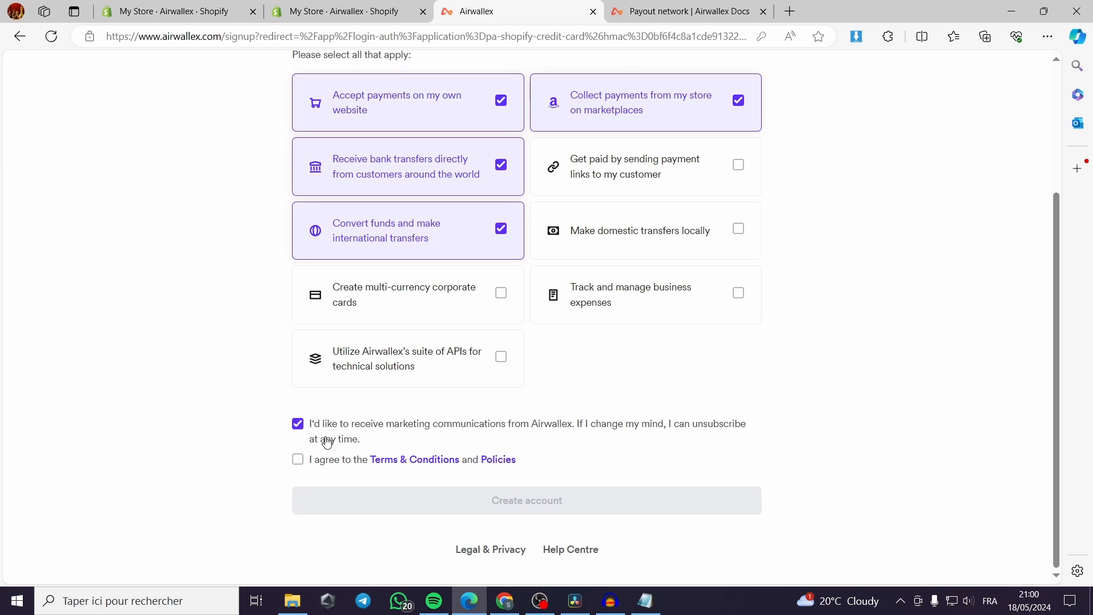
Decline marketing communications, accept the Terms & Conditions, and create the account.
click(299, 425)
click(298, 460)
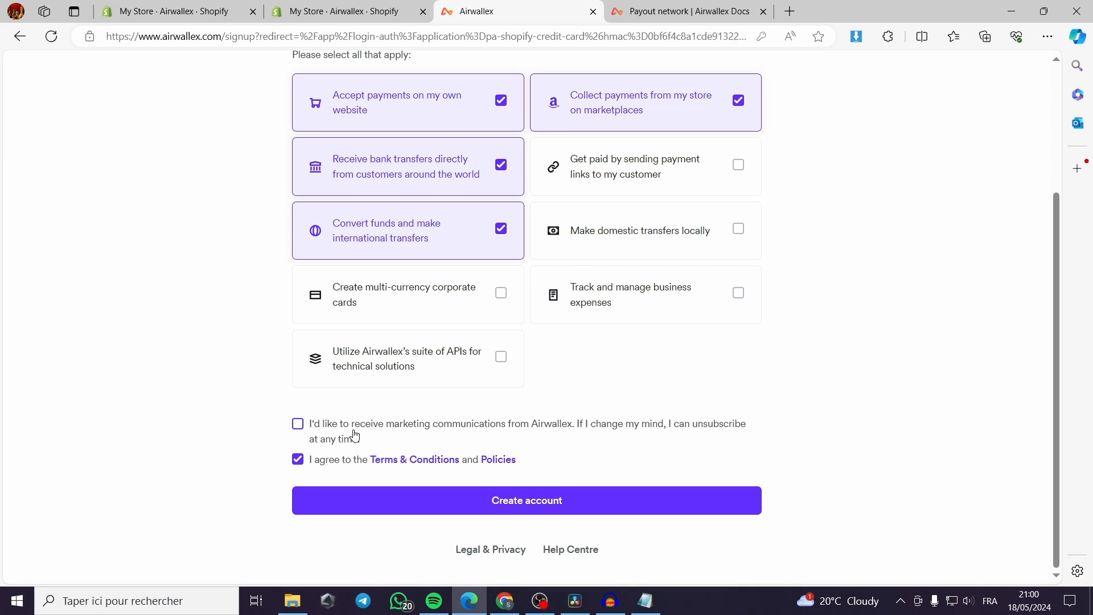
click(530, 511)
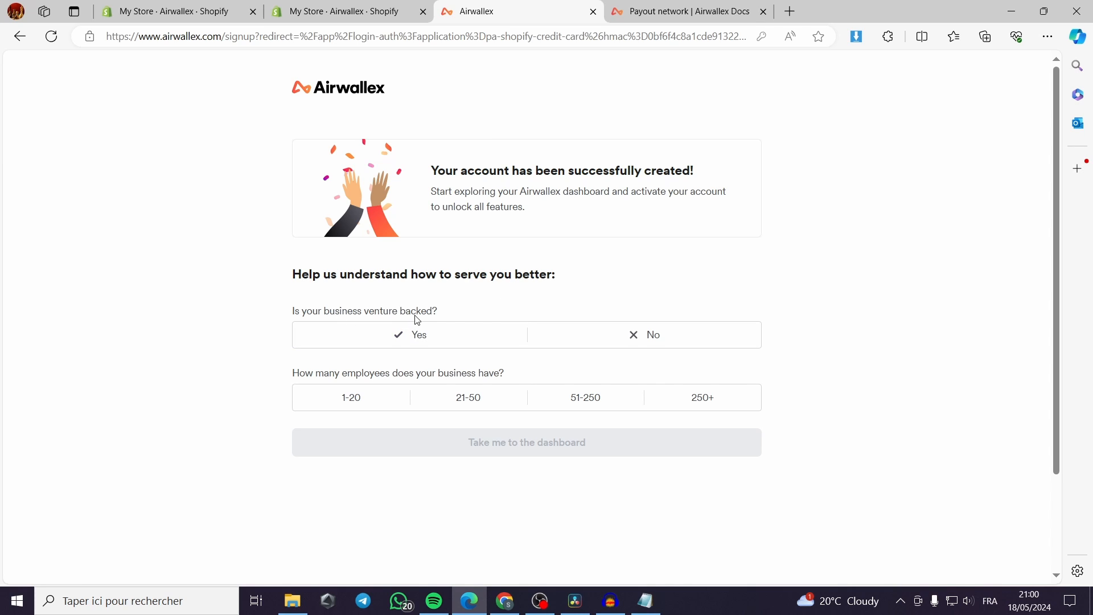
Answer 'No' to venture backing, choose 1-20 employees, and continue to the Airwallex dashboard.
click(634, 338)
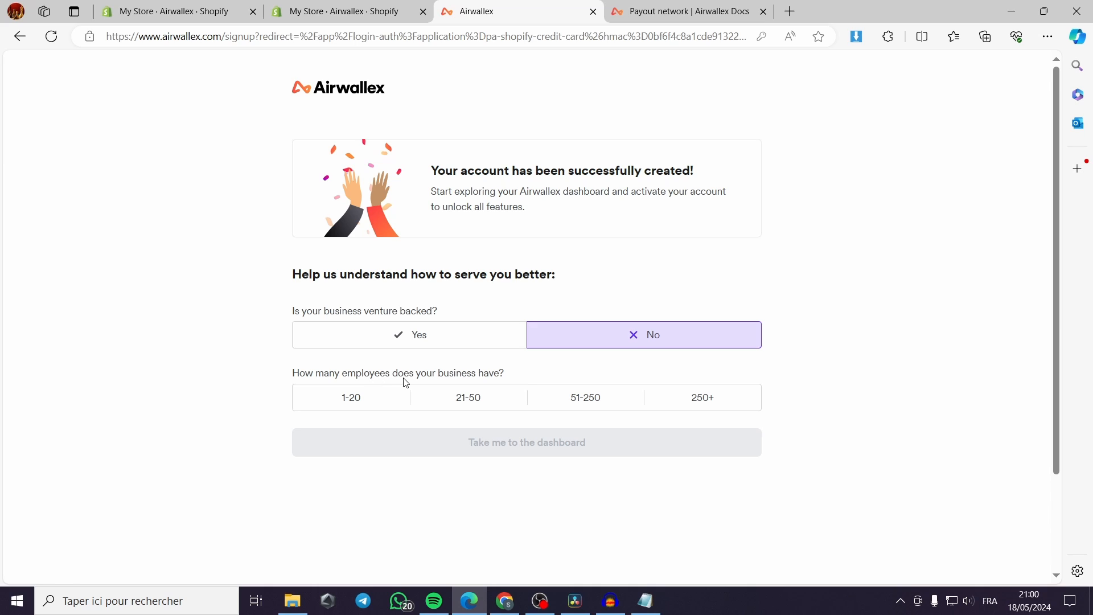
click(340, 398)
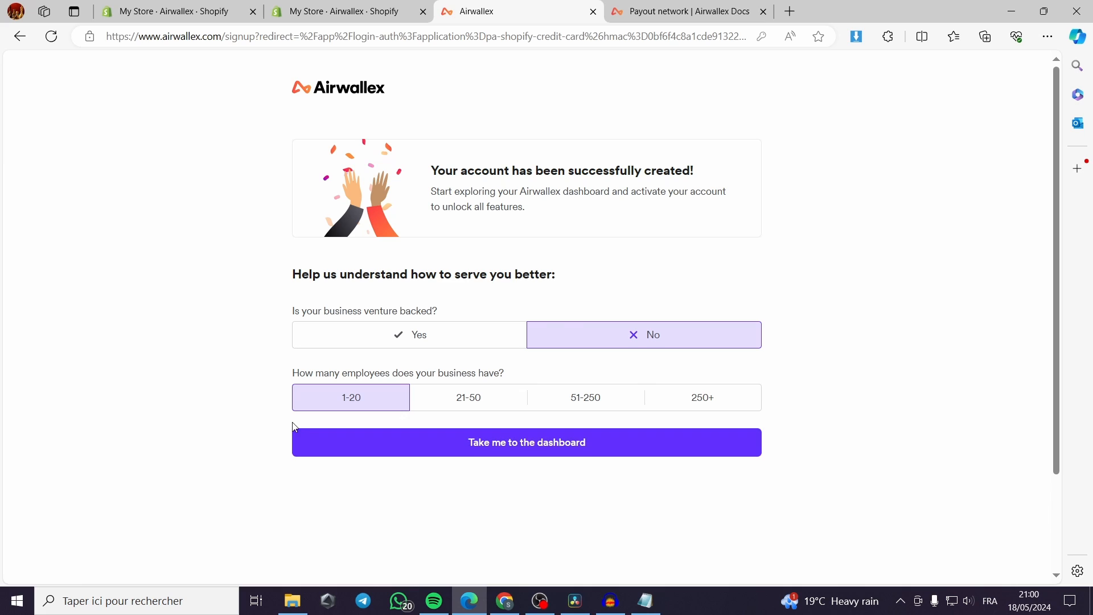
click(529, 446)
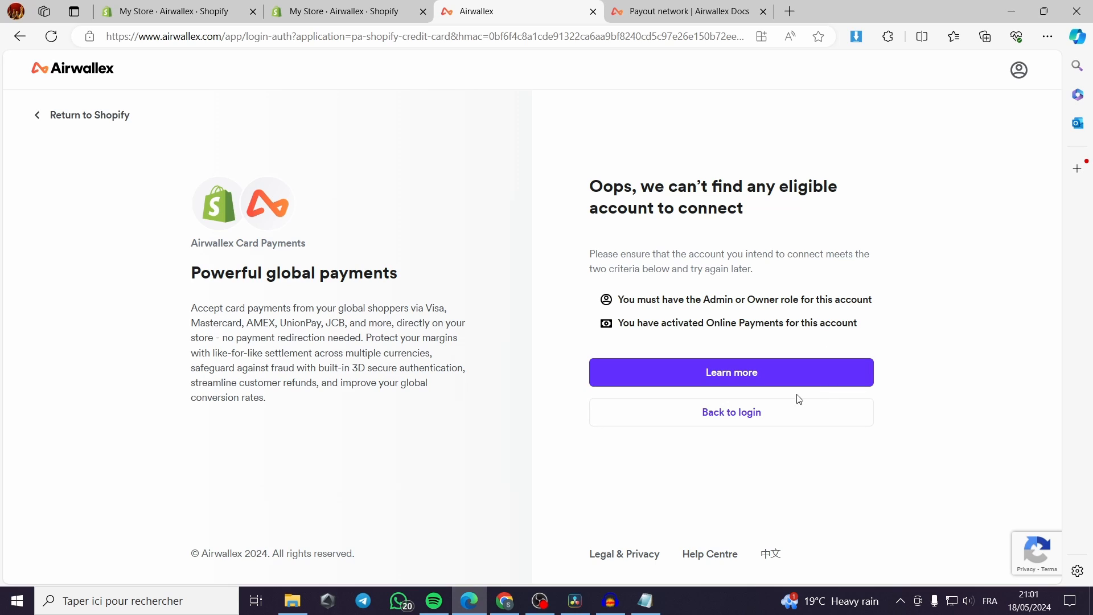
Log back in to the new Airwallex account with its password, then switch to the Shopify tab.
click(733, 411)
click(666, 364)
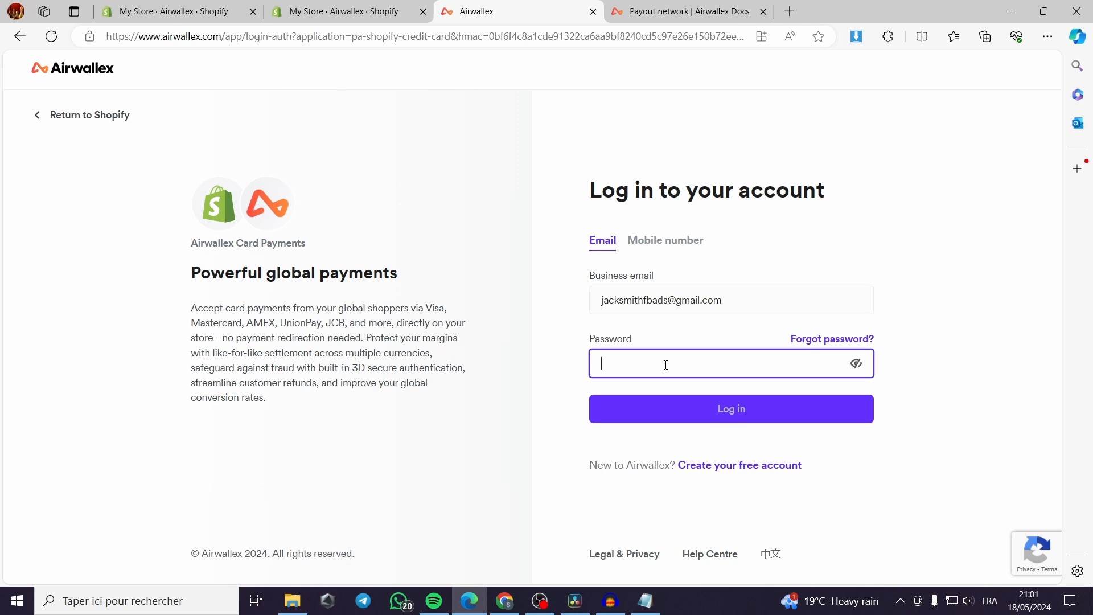
text(••)
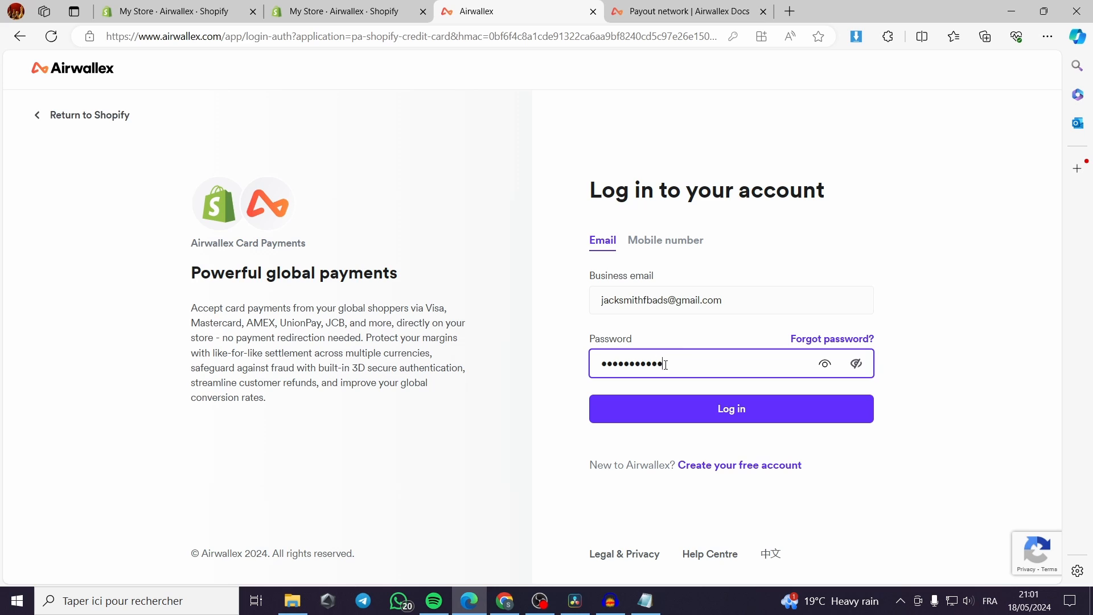
click(763, 410)
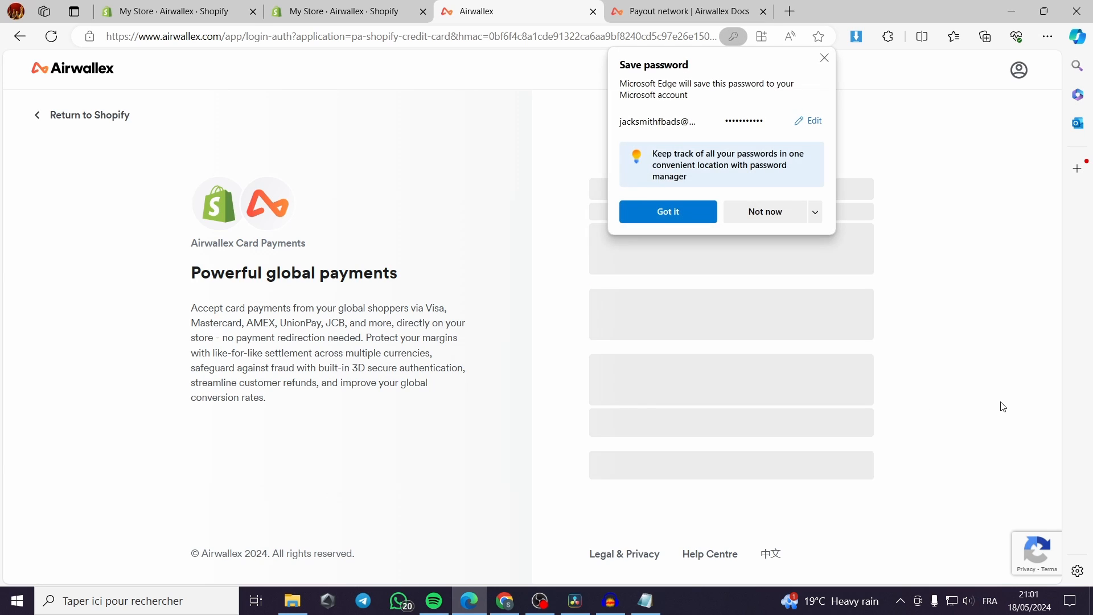
click(824, 57)
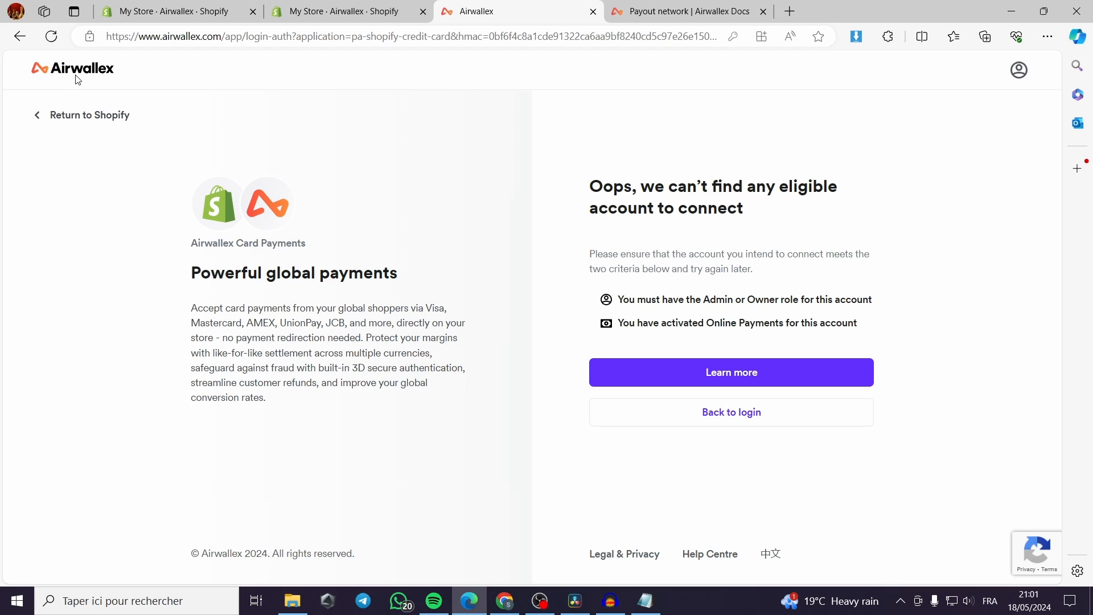
click(319, 11)
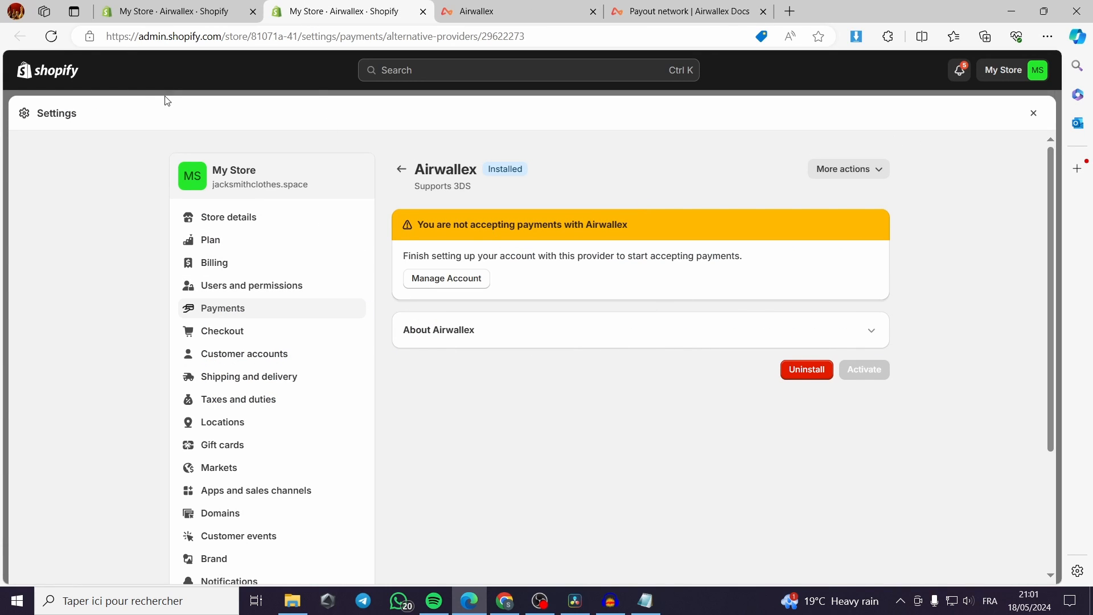
Reload the Shopify Airwallex page and scroll down to the not-available-in-Algeria notice.
click(52, 36)
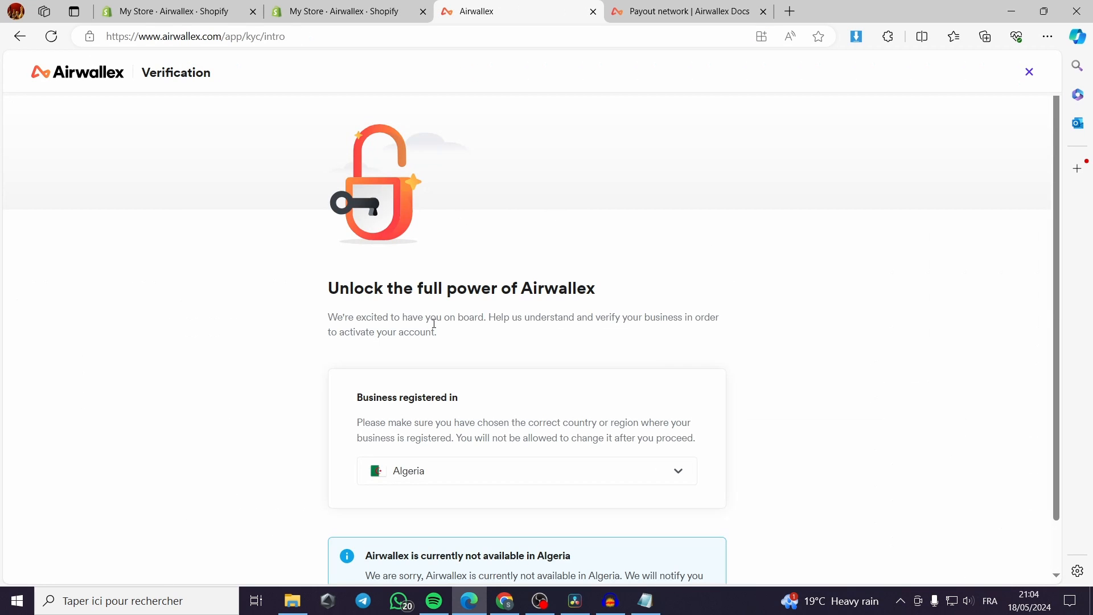
scroll(747, 354, down, 1)
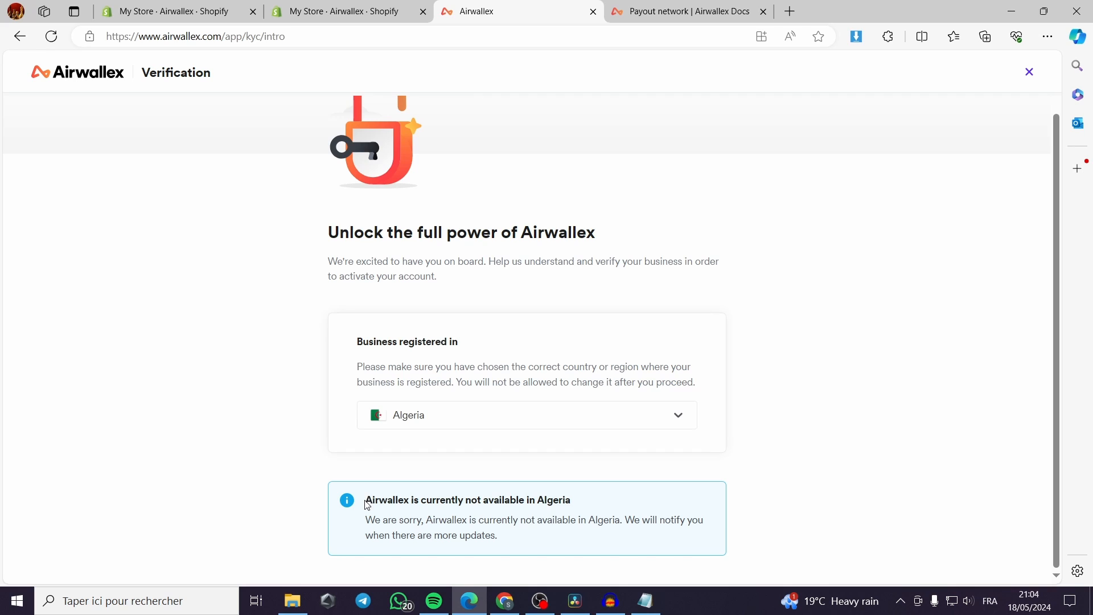
Check the Algeria notice and the Airwallex payout network docs, then close both Airwallex tabs.
drag(367, 506, 594, 507)
click(579, 508)
click(686, 17)
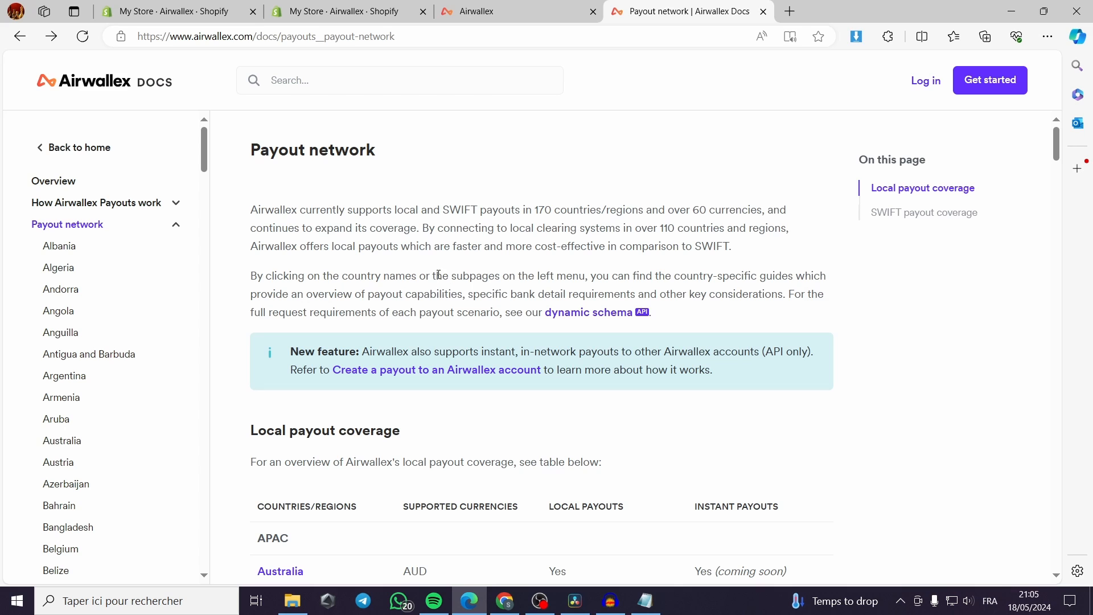
scroll(424, 295, down, 5)
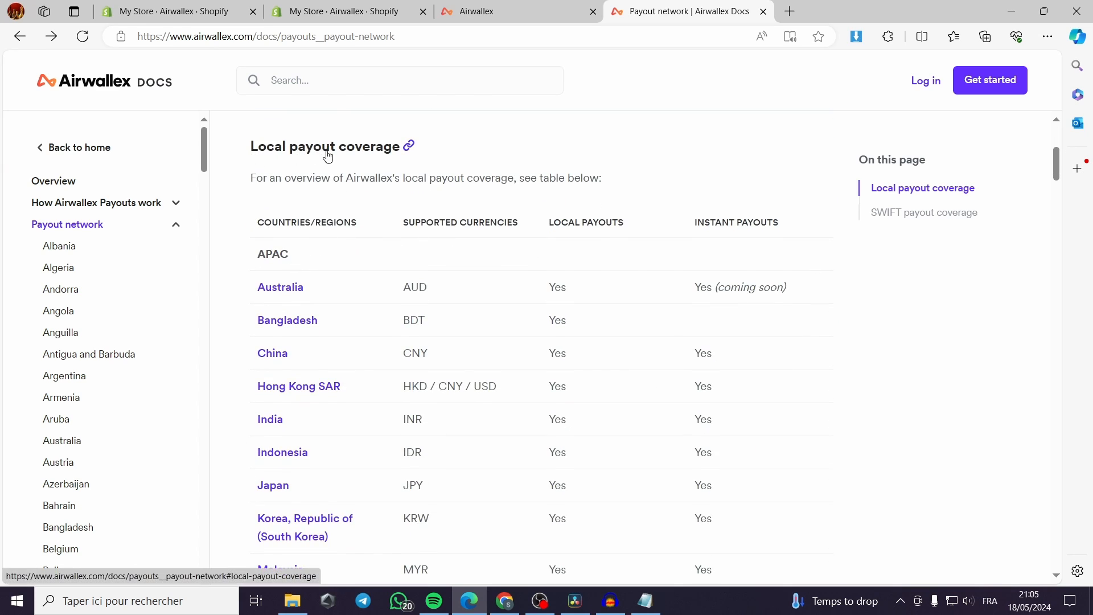
scroll(319, 270, down, 1)
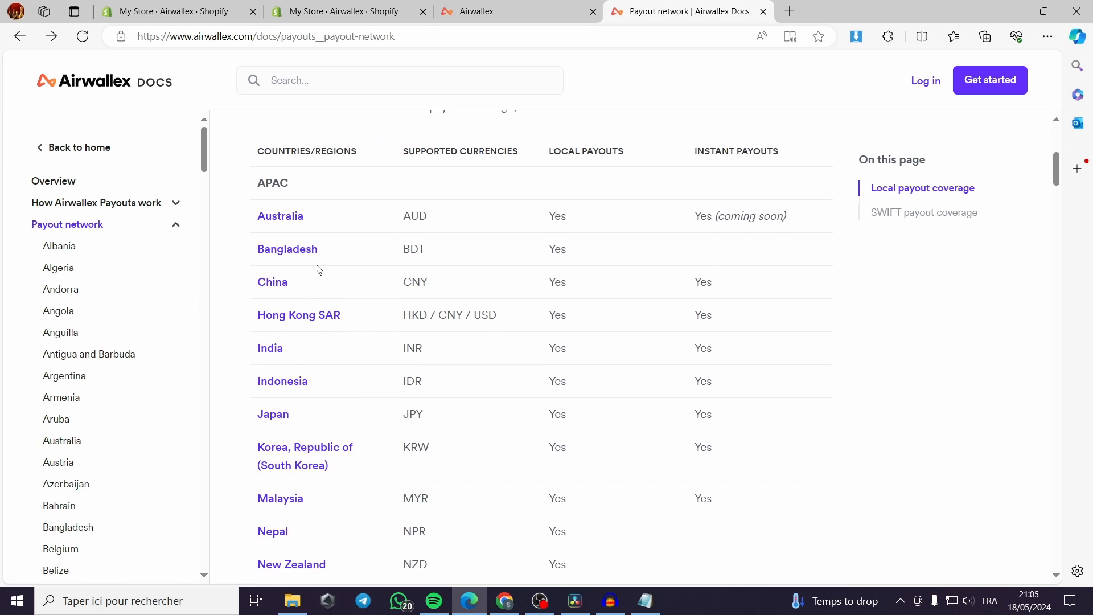
scroll(536, 222, down, 9)
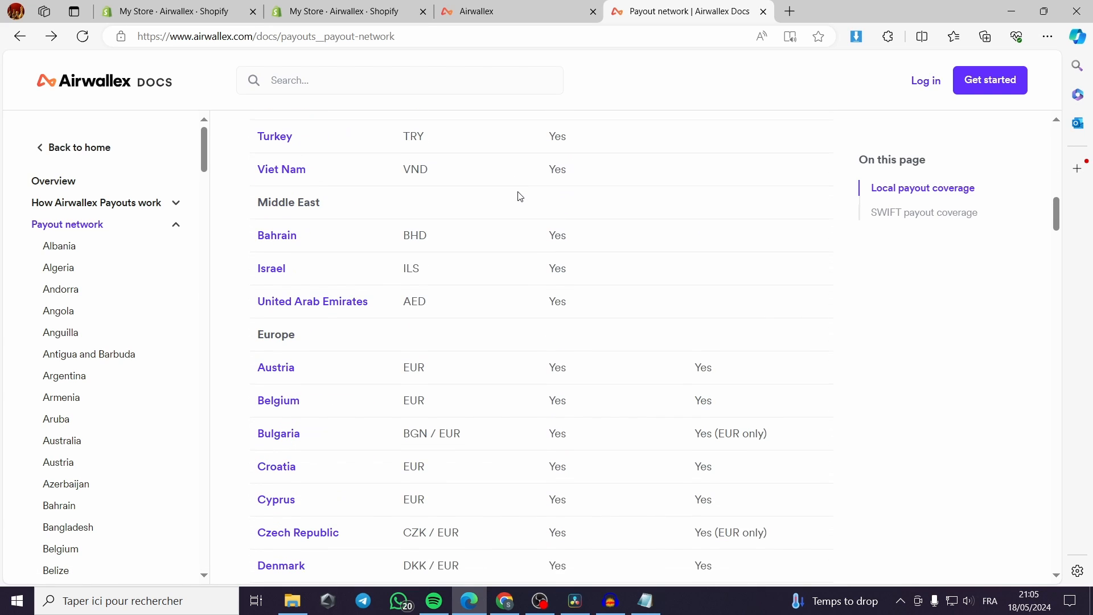
click(763, 11)
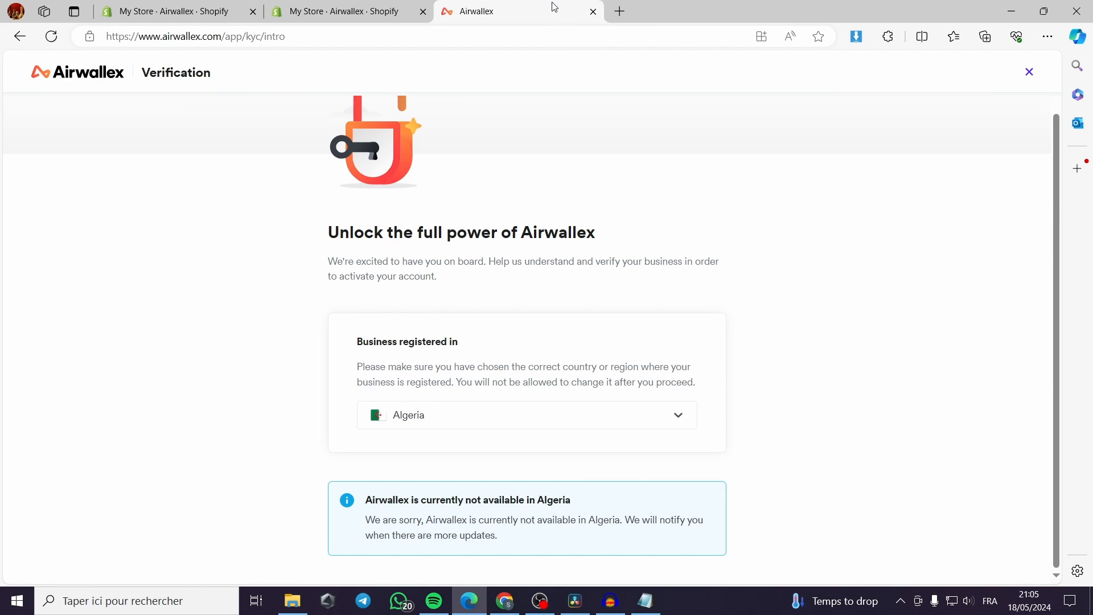
click(592, 12)
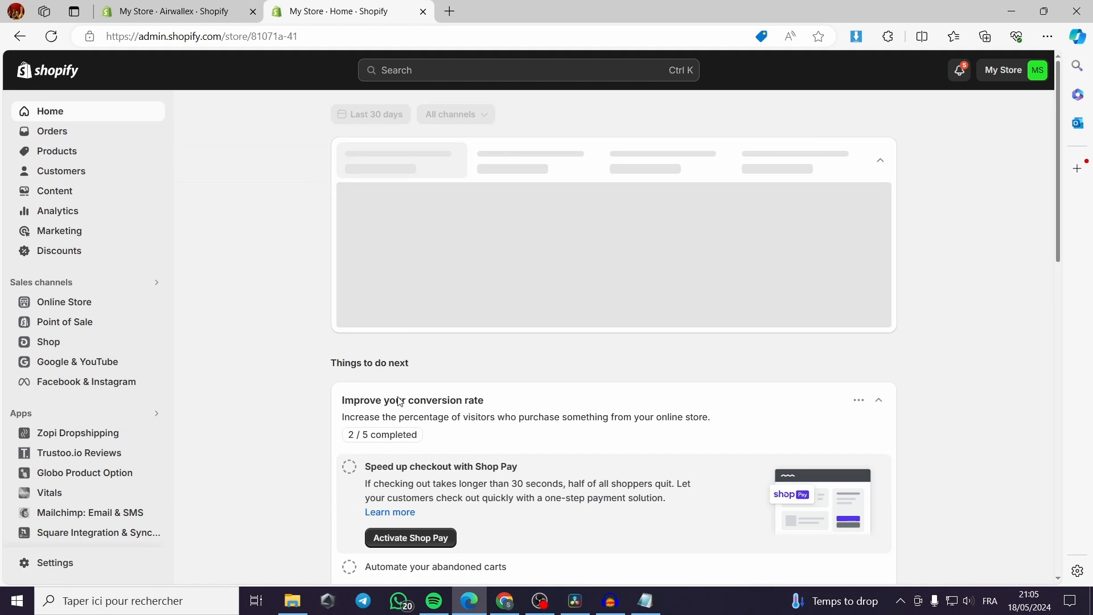
Preview the live storefront from Online Store, close it, and open Settings at Store details.
click(150, 302)
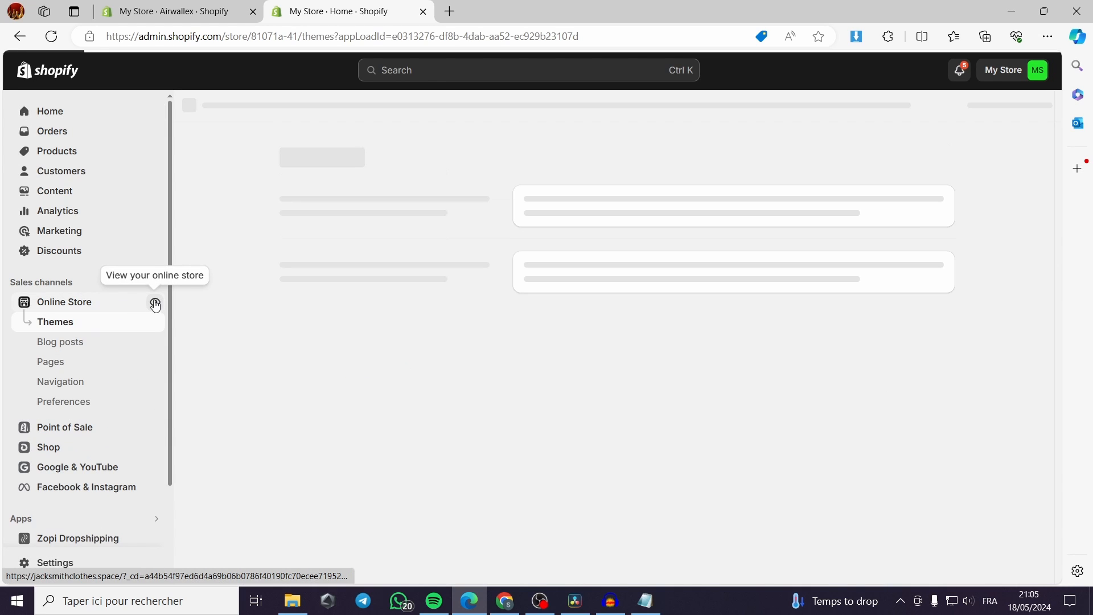
click(155, 302)
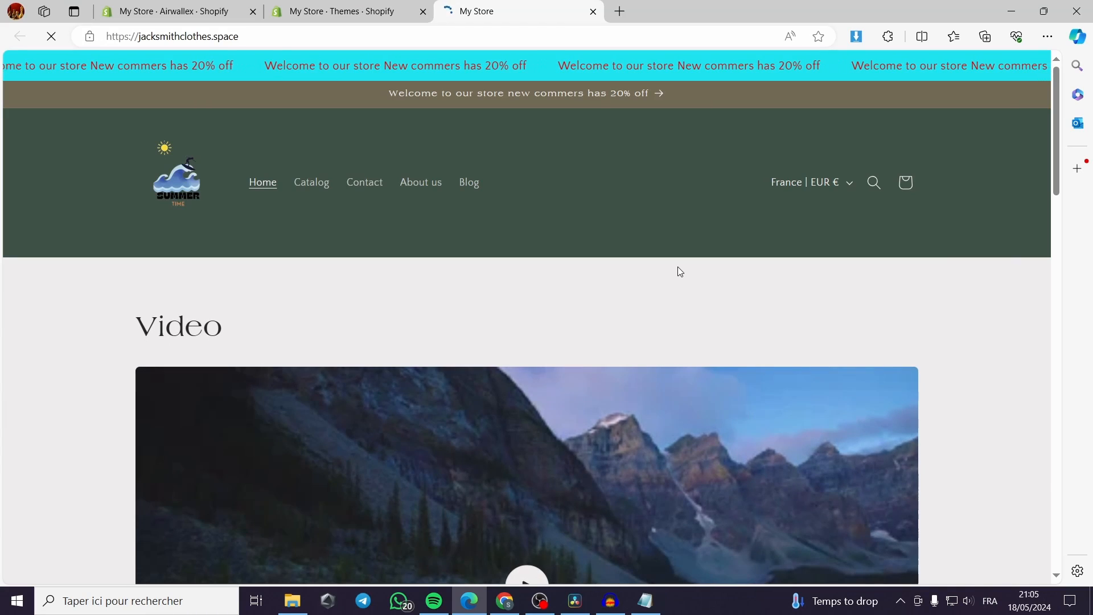
scroll(745, 142, down, 15)
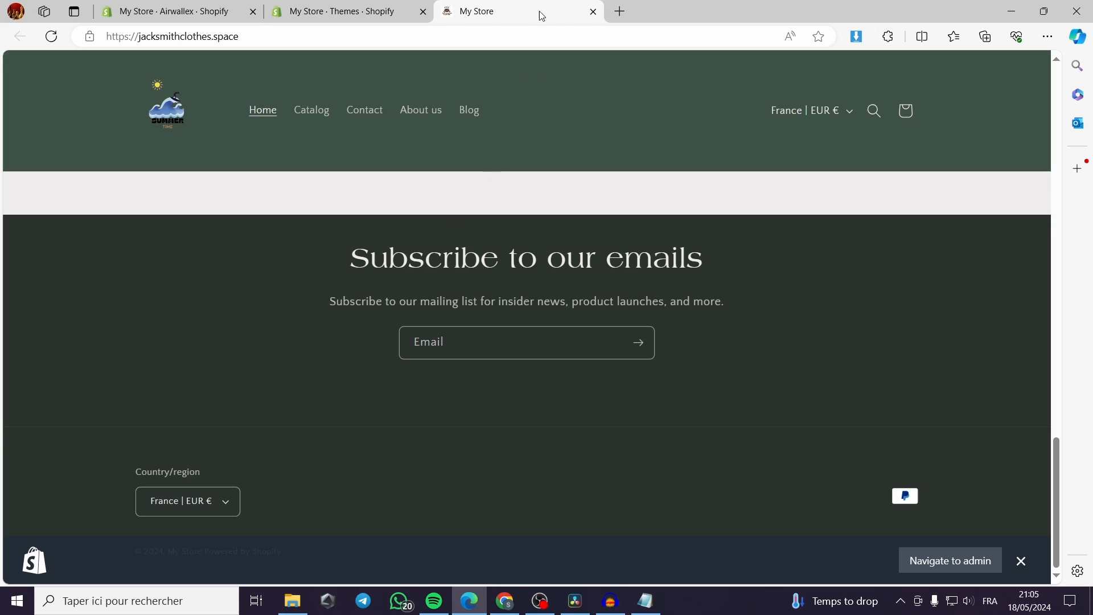
click(592, 11)
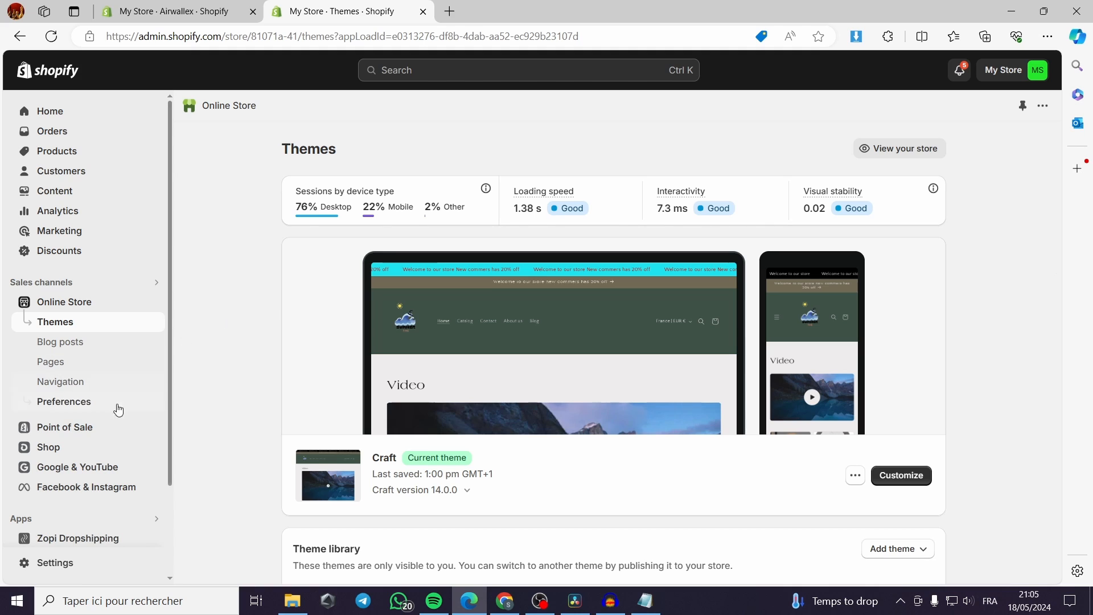
drag(170, 371, 168, 337)
click(57, 563)
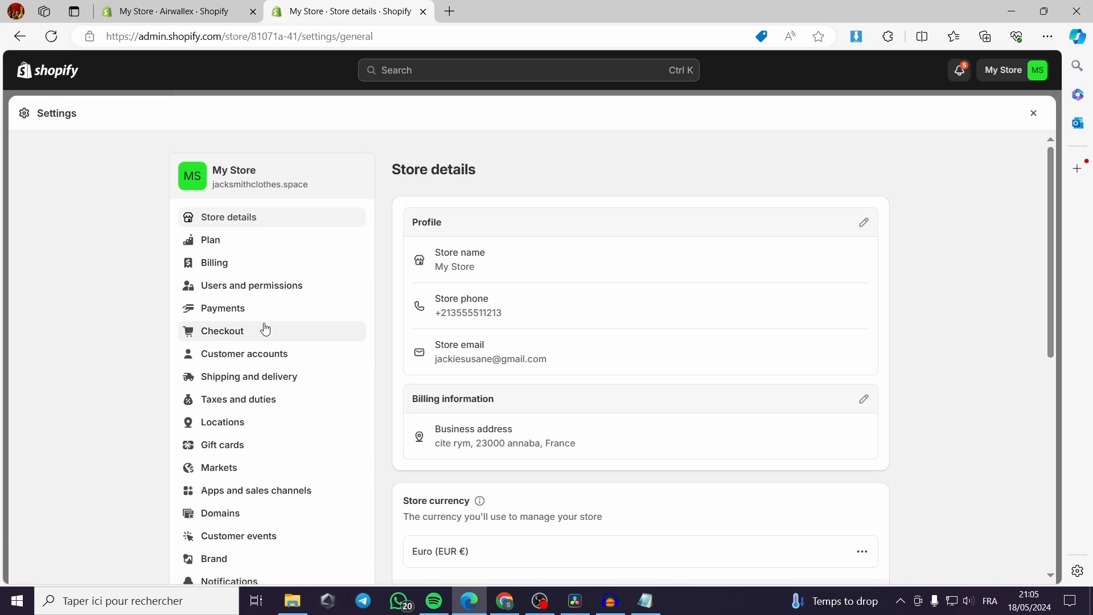
Go to Checkout, then Payments, find Airwallex among all other providers, and choose Manage Account.
click(251, 340)
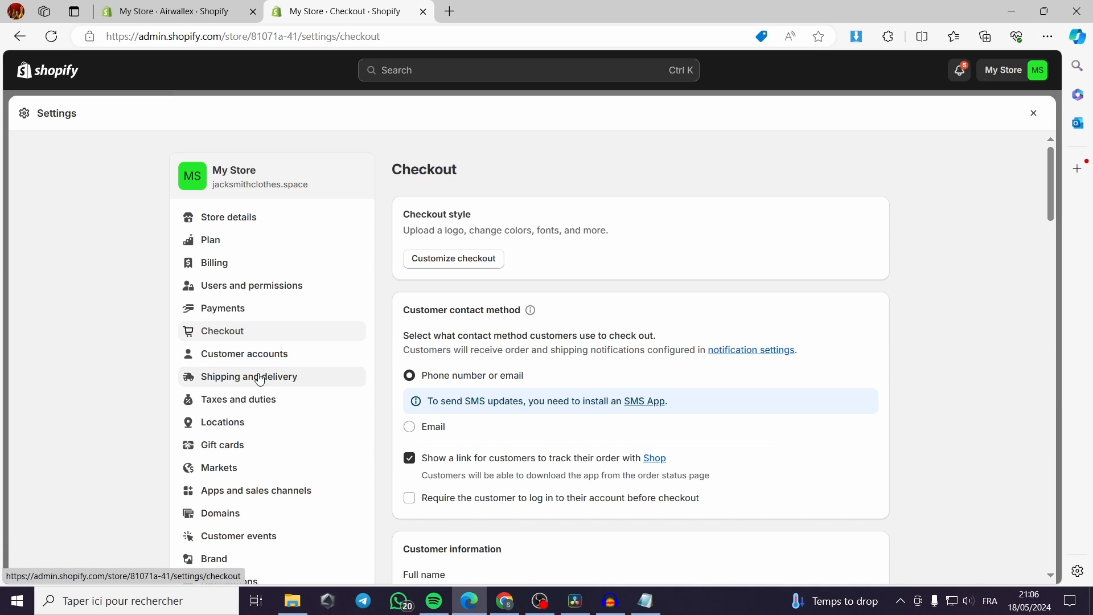
click(288, 315)
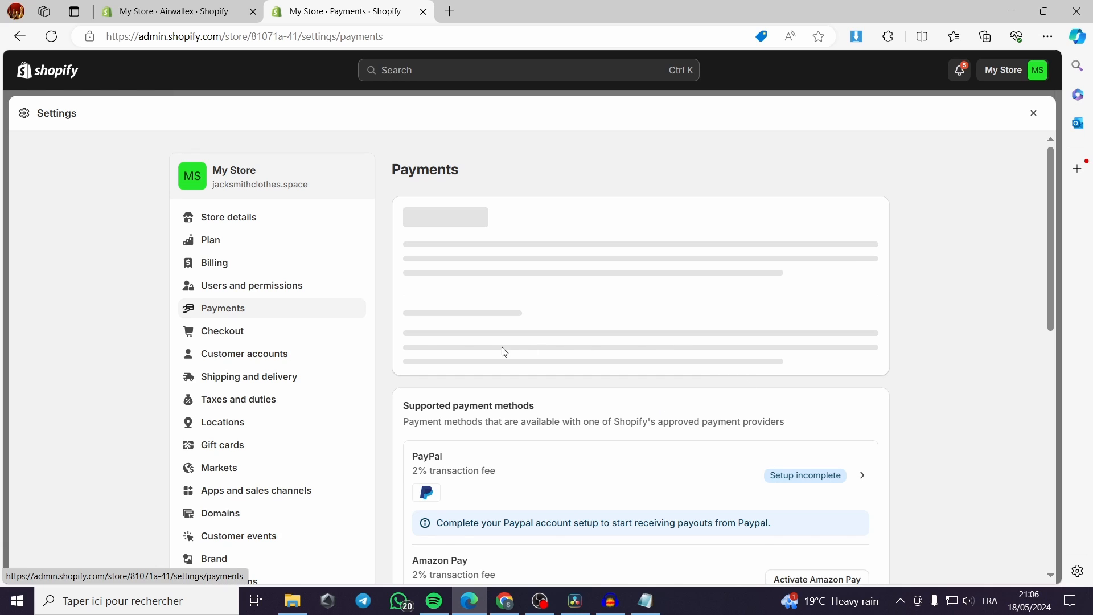
scroll(501, 372, down, 3)
scroll(501, 376, up, 3)
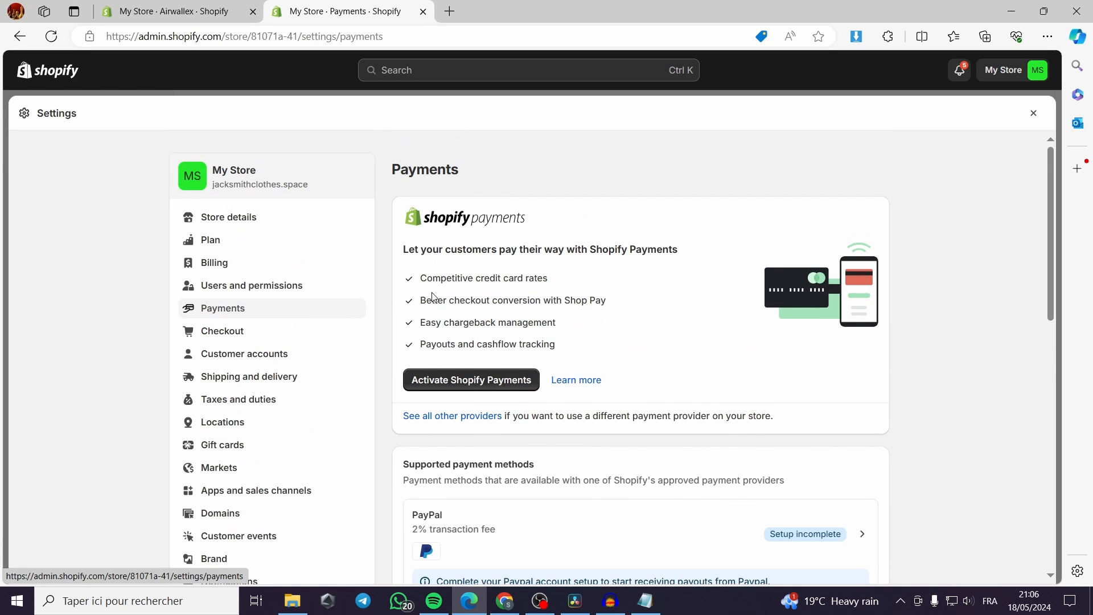
click(447, 422)
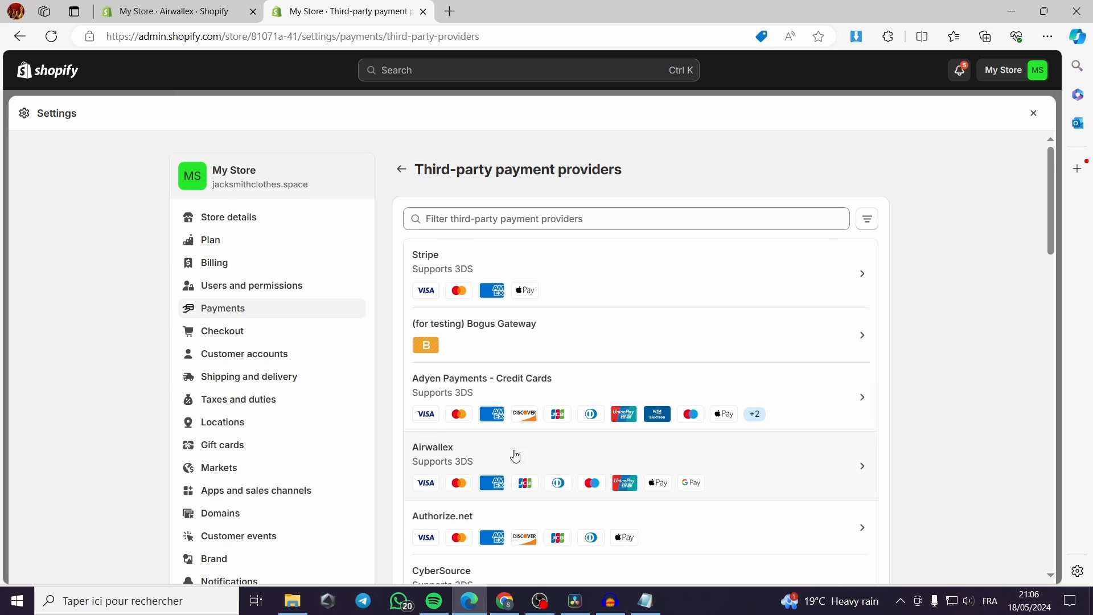
scroll(501, 410, down, 2)
click(495, 391)
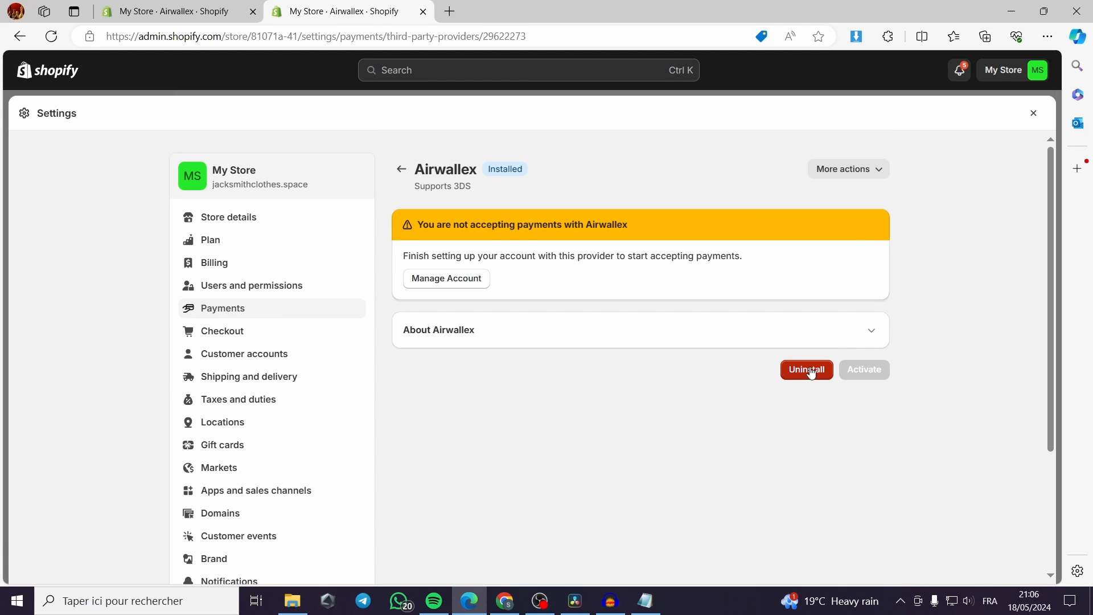
click(446, 281)
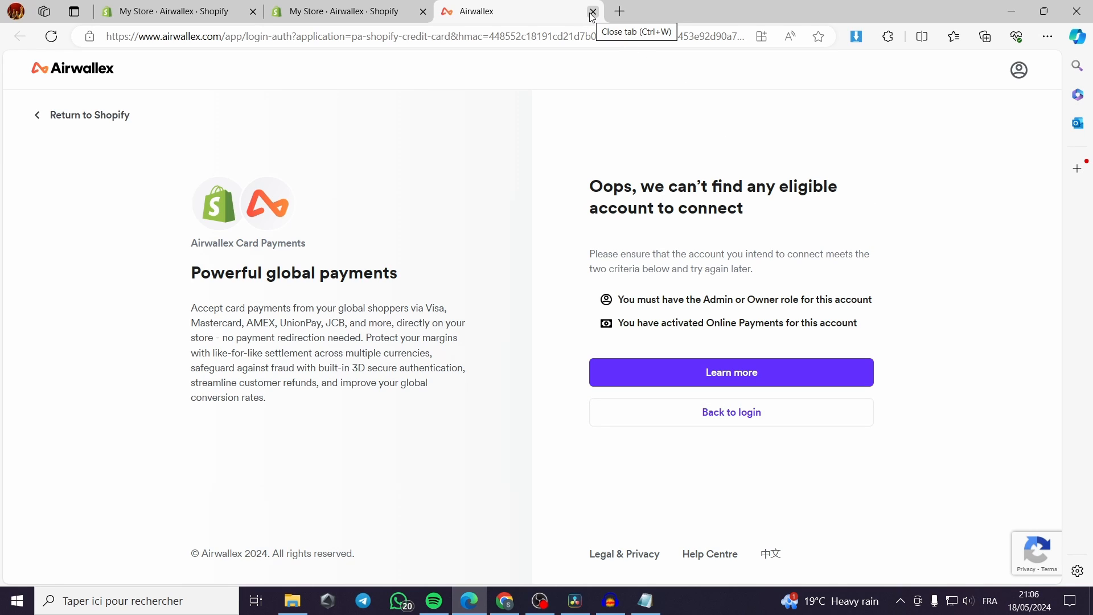
Go to Profile from the Airwallex account menu and log in with the account password.
click(1019, 70)
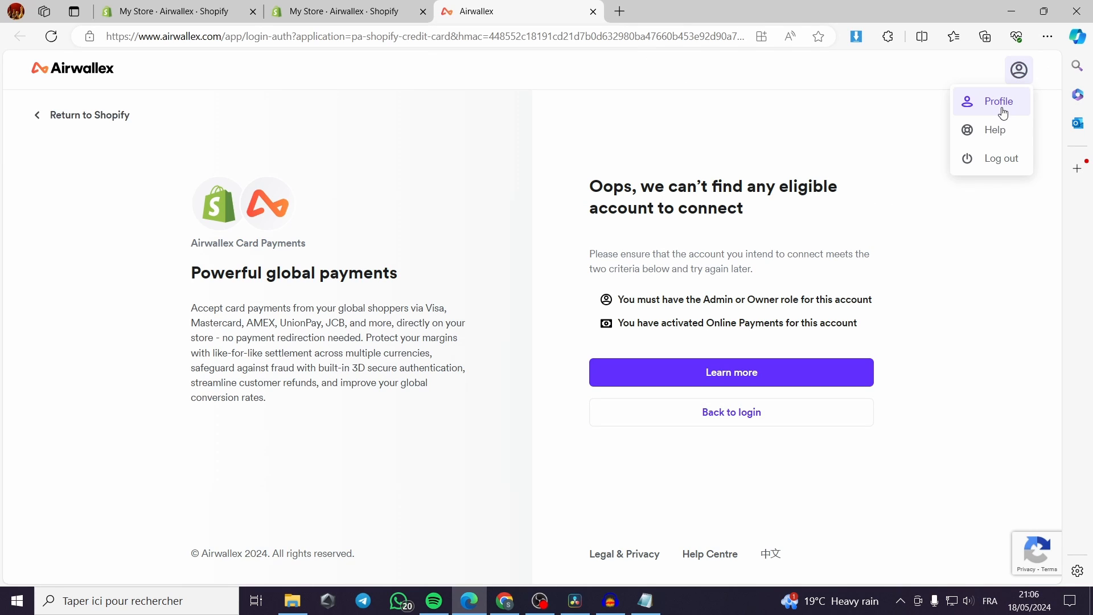
click(999, 103)
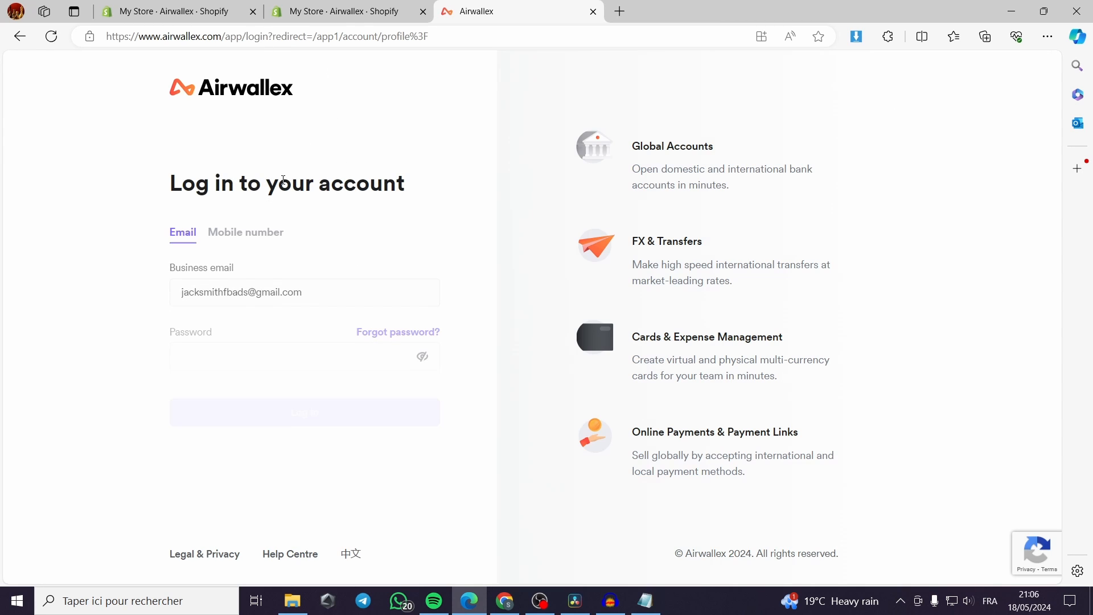
click(218, 356)
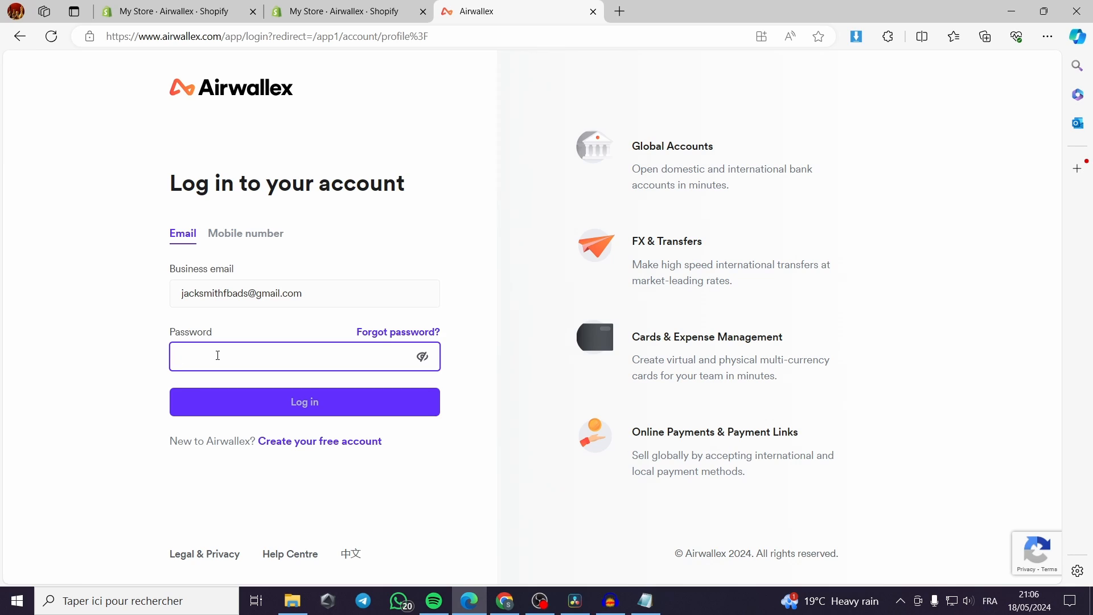
text(••)
key(Return)
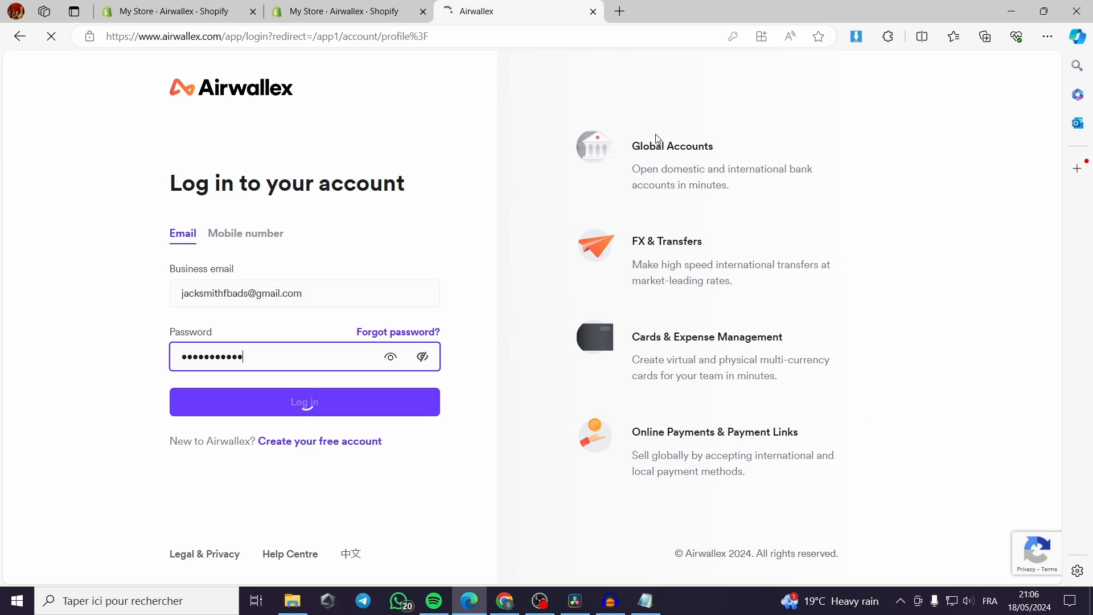
click(821, 57)
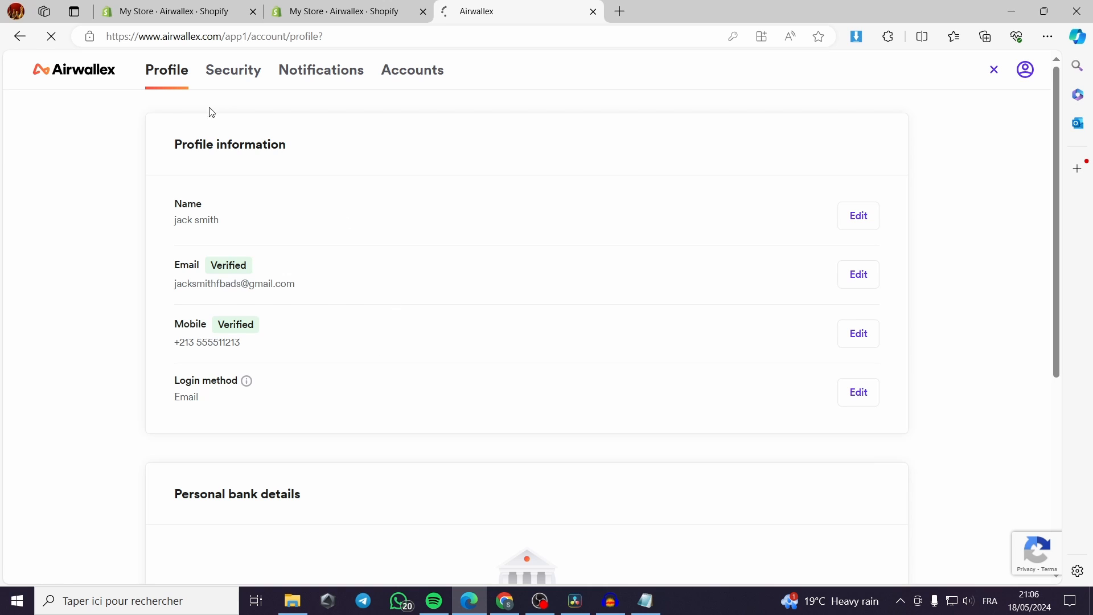
Review the Airwallex profile page and start adding bank details.
scroll(510, 354, down, 6)
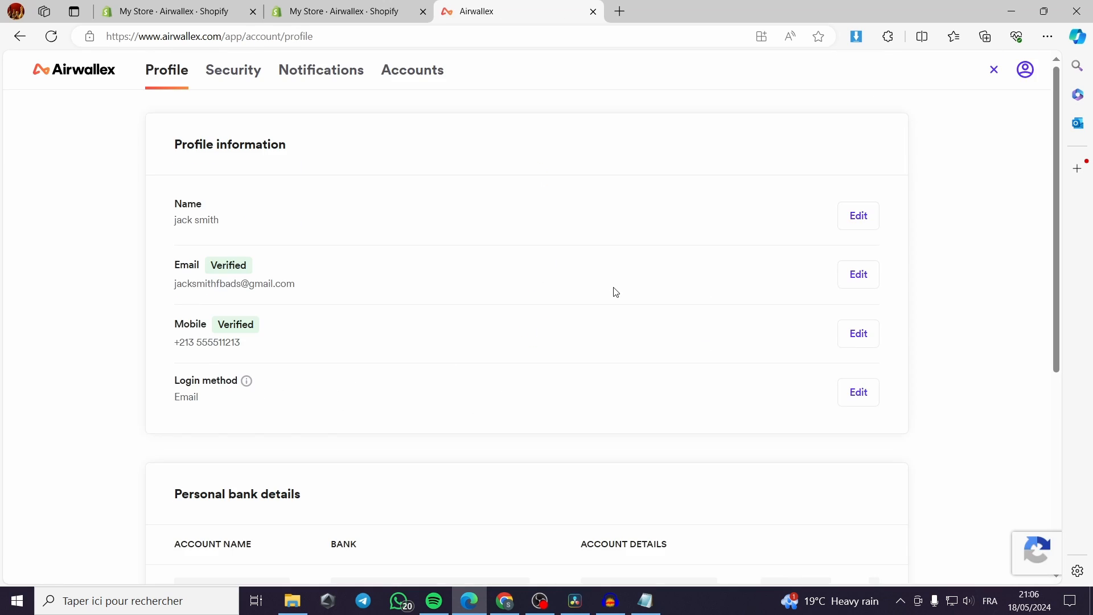
scroll(615, 292, up, 1)
scroll(954, 139, down, 2)
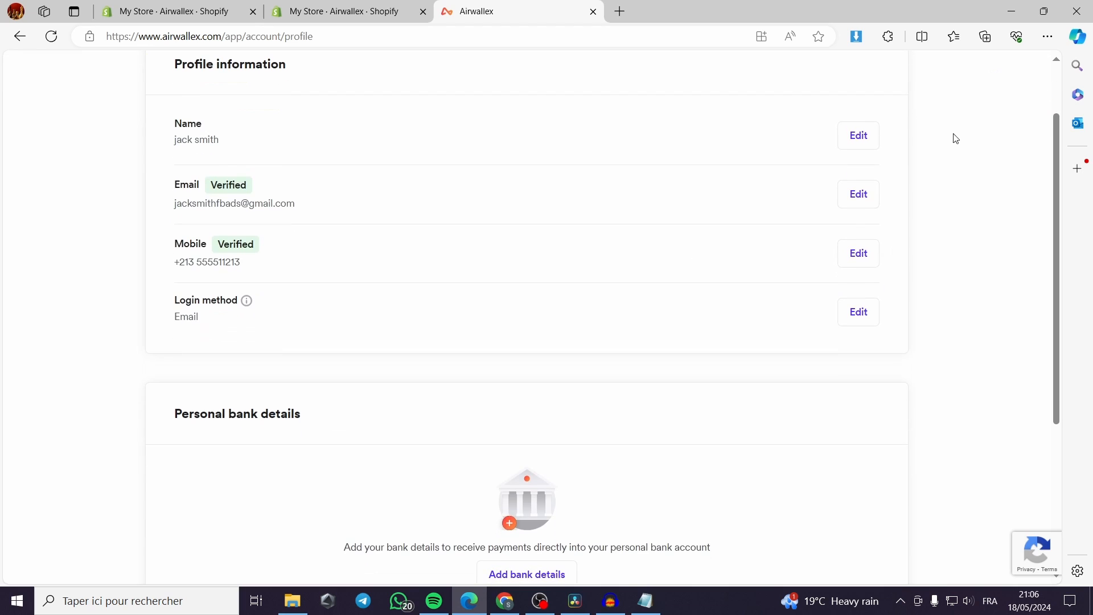
scroll(953, 139, up, 2)
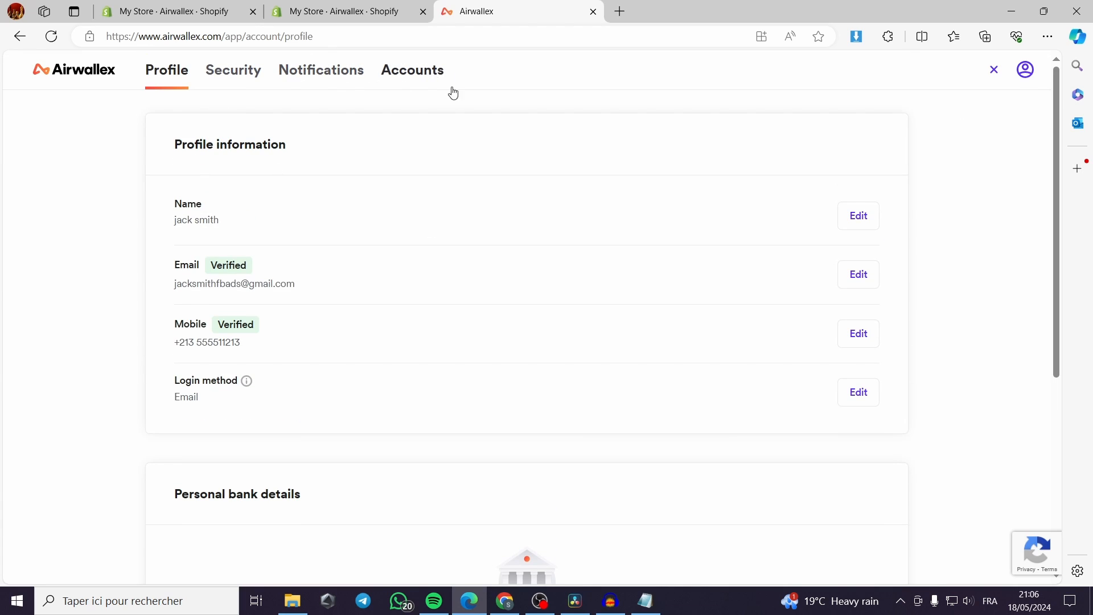
scroll(561, 300, down, 5)
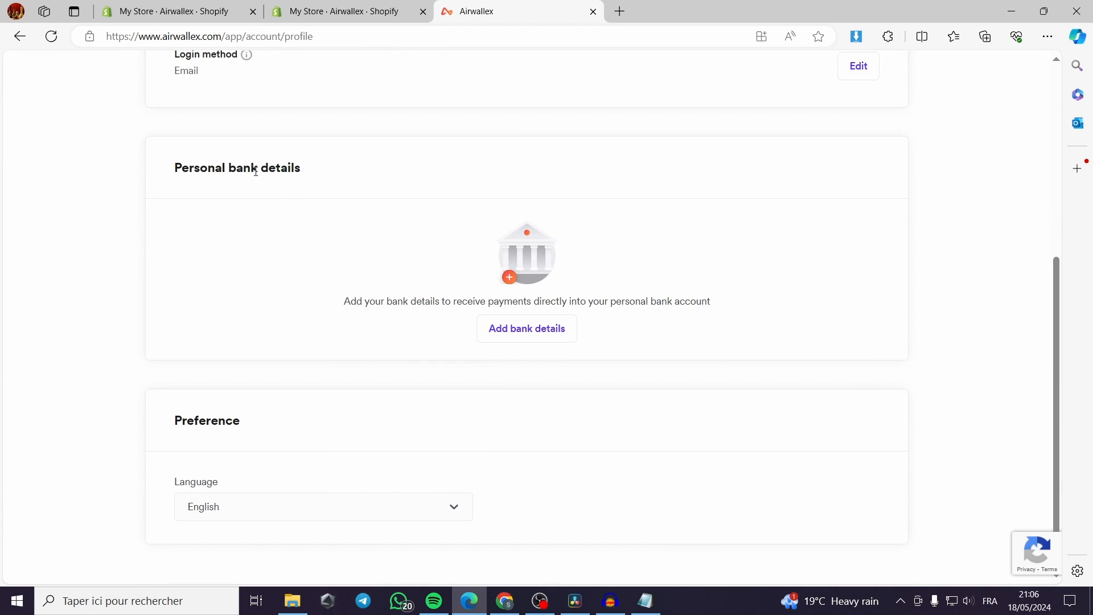
click(537, 335)
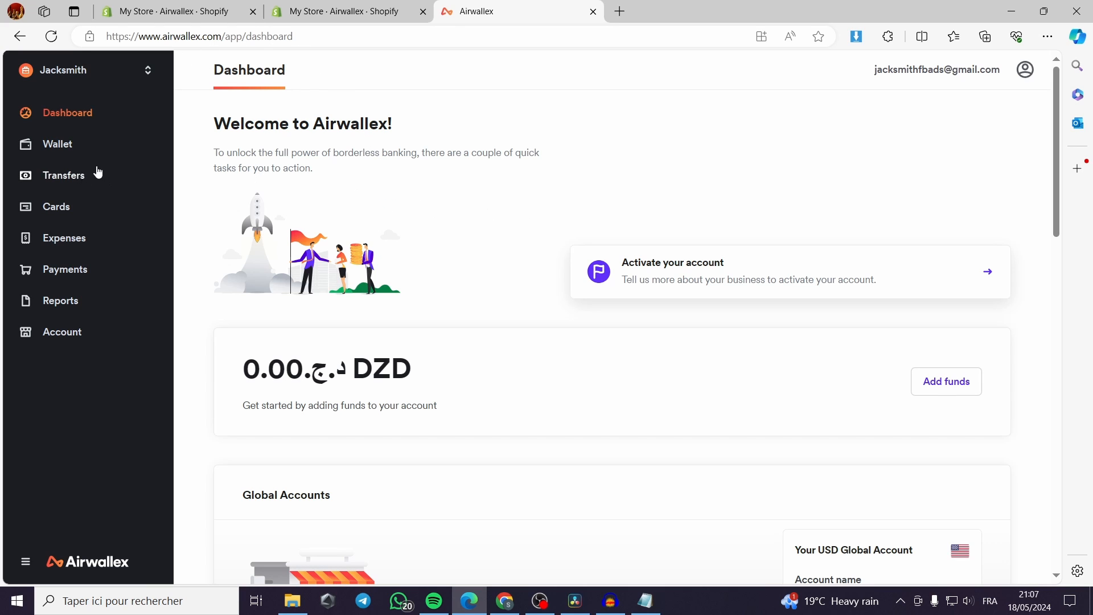
Look over the new Airwallex dashboard with its 0.00 DZD balance.
scroll(643, 173, down, 5)
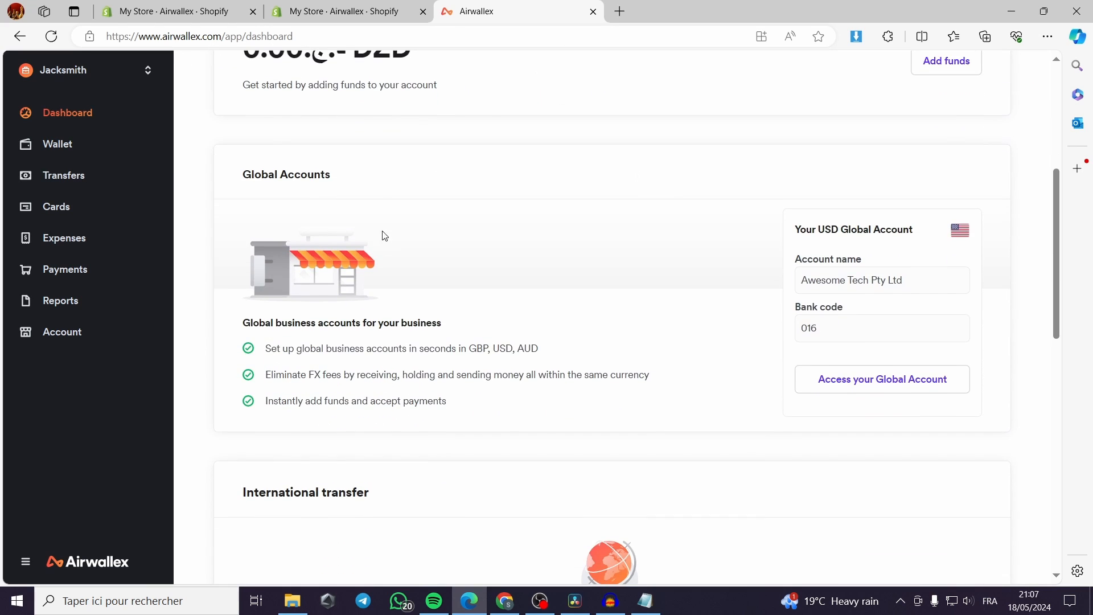
scroll(385, 235, down, 4)
scroll(588, 264, up, 9)
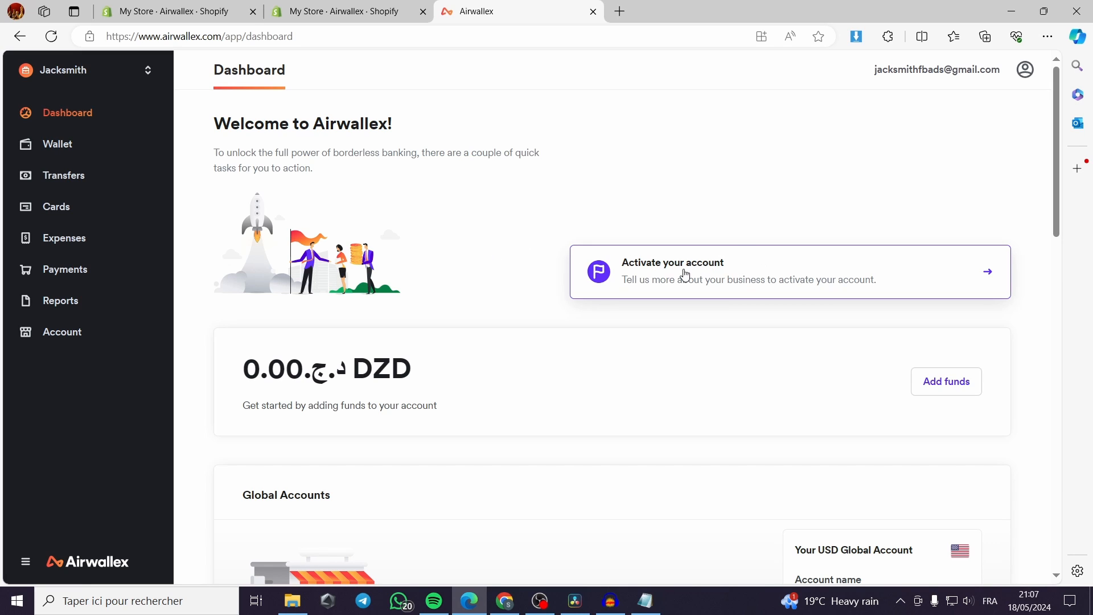
Close the duplicate Shopify tab and return to the Shopify admin Home, leaving the page.
key(ctrl+shift+Tab)
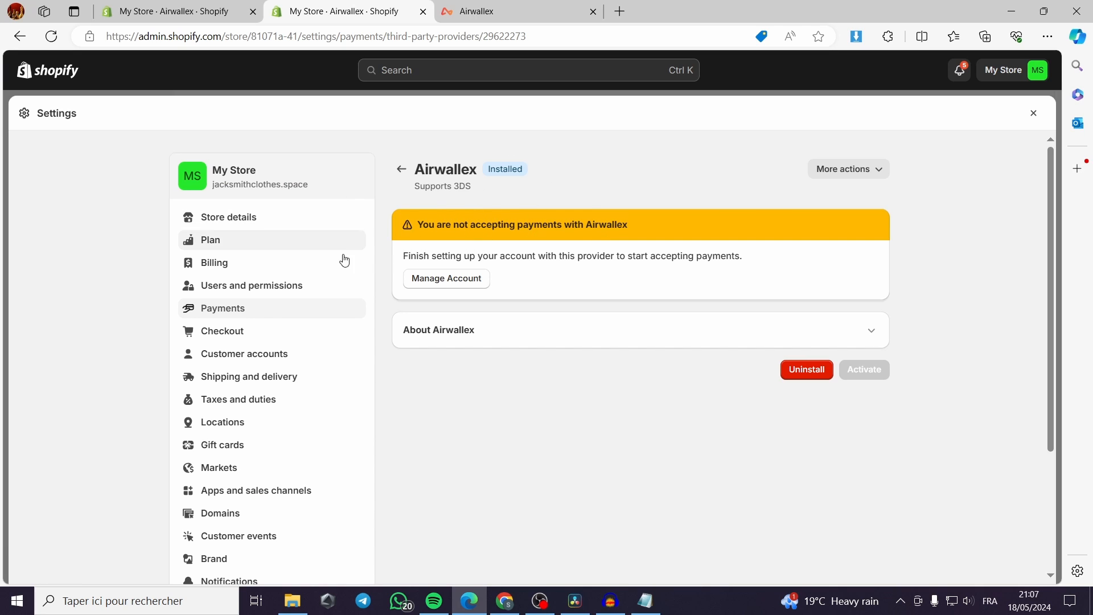
click(423, 12)
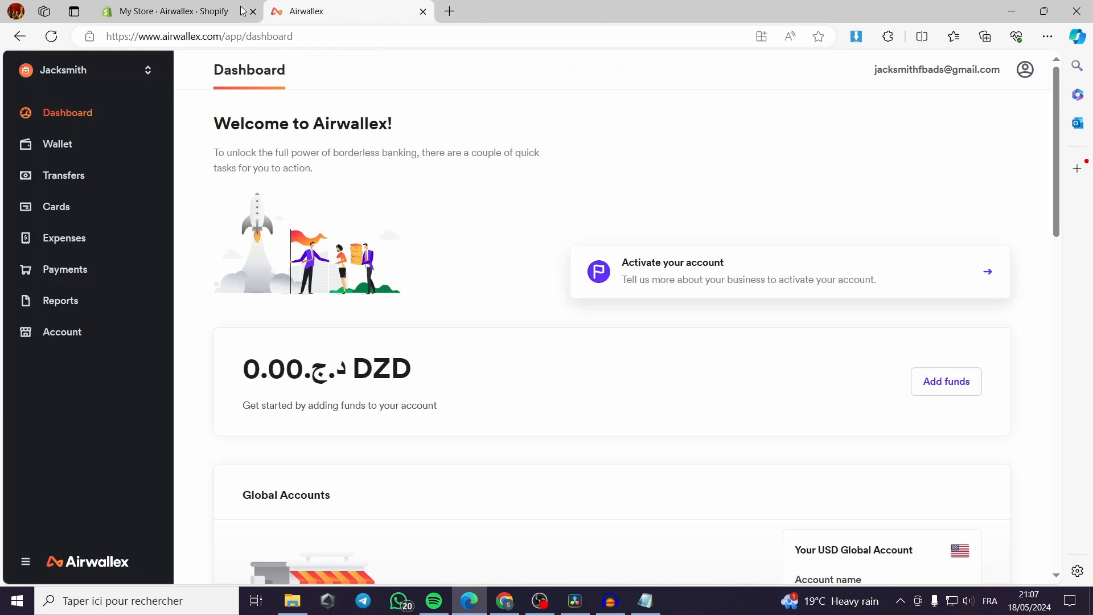
click(174, 12)
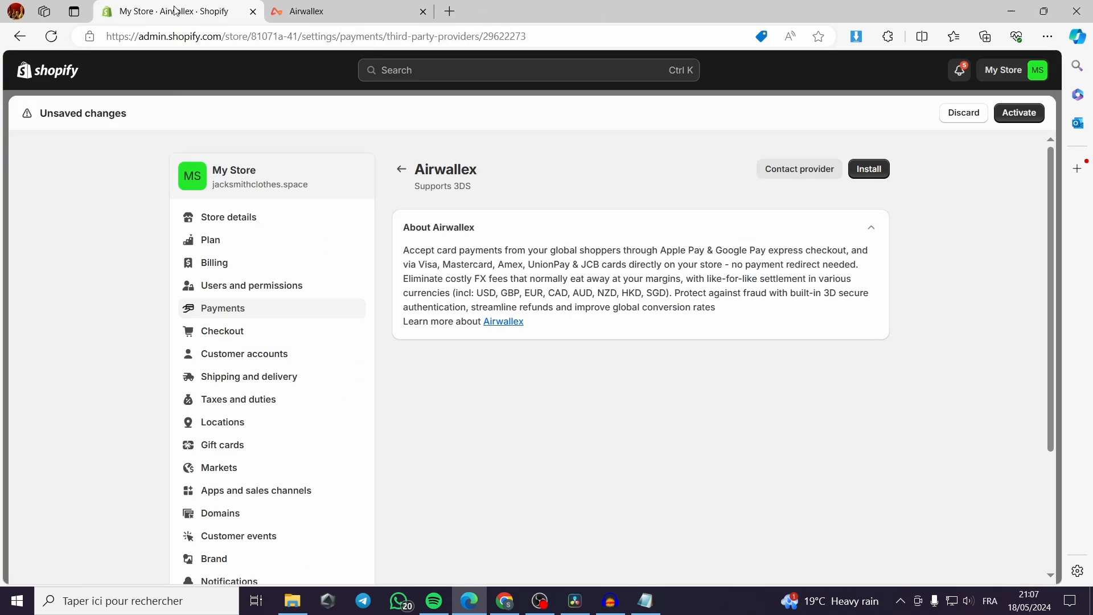
click(76, 73)
click(712, 356)
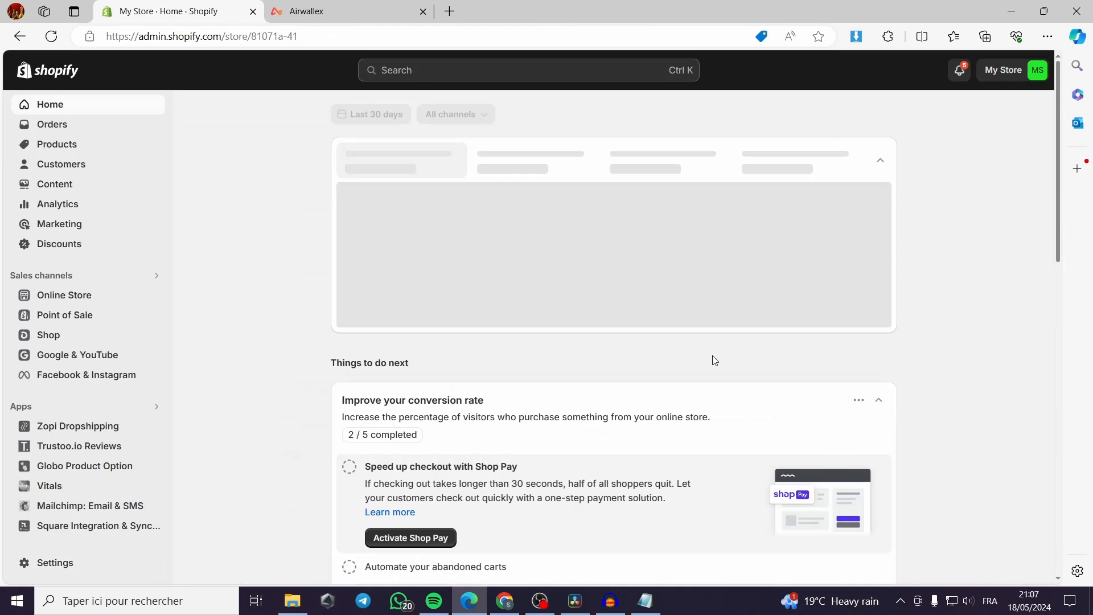